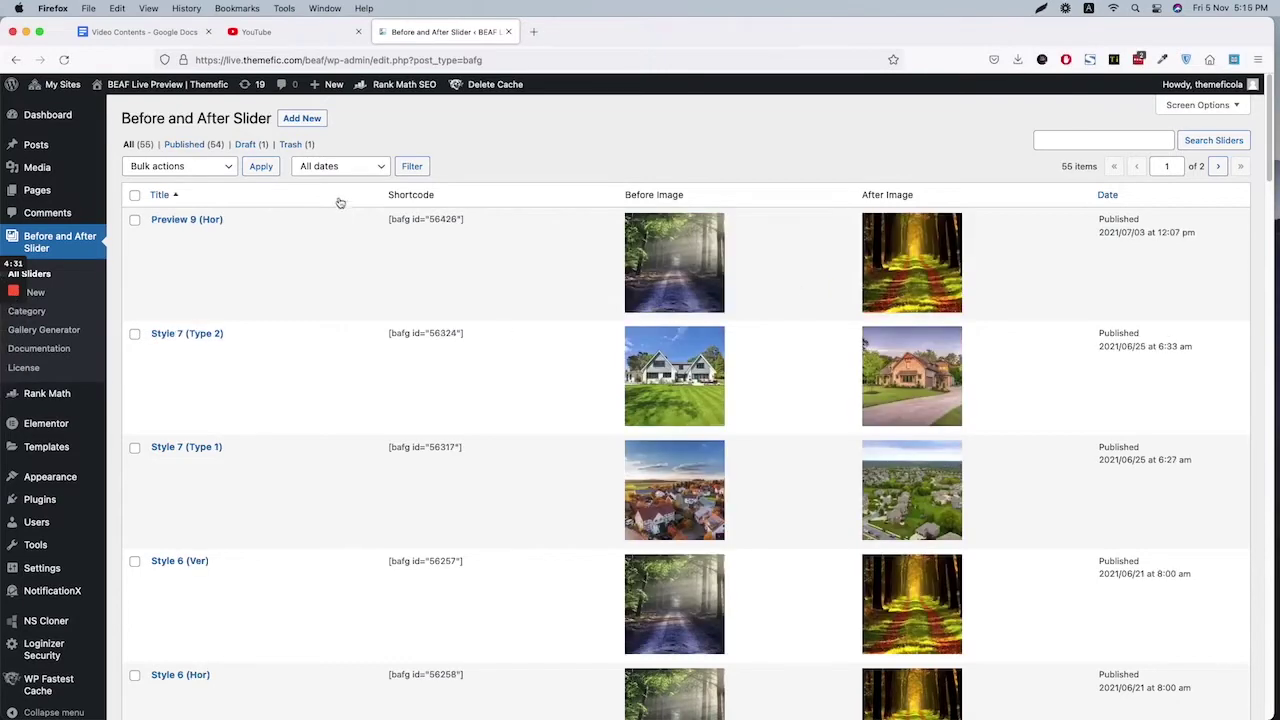
Create a new slider titled "Single Image" that uses Method 2 (Using 1 image).
{"action": "left_click", "coordinate": [302, 119]}
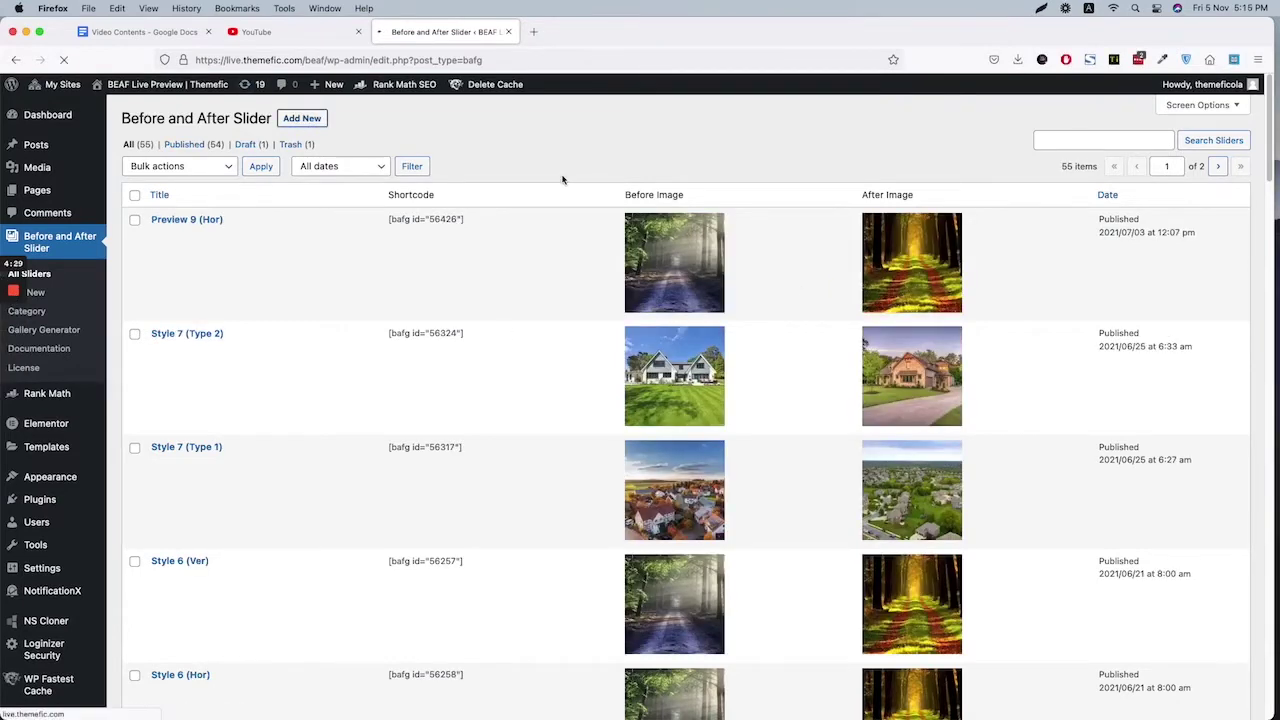
{"action": "type", "text": "S"}
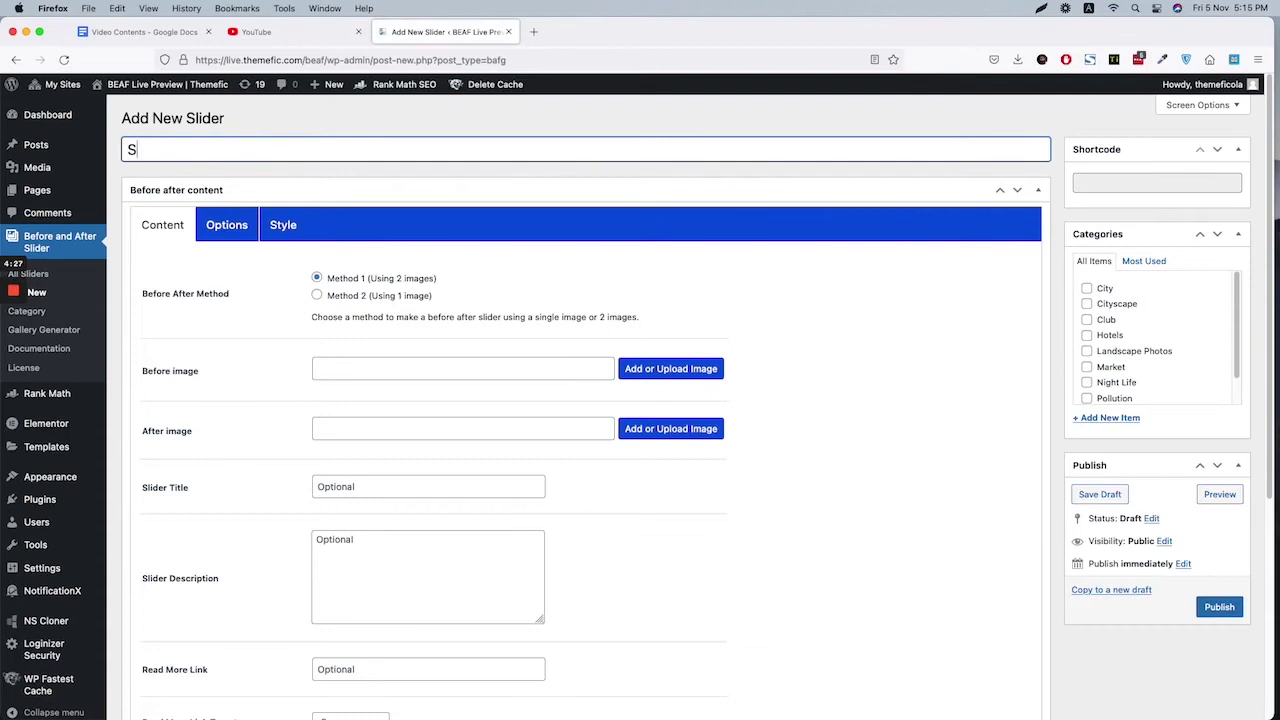
{"action": "type", "text": "ingle Image"}
{"action": "left_click", "coordinate": [318, 296]}
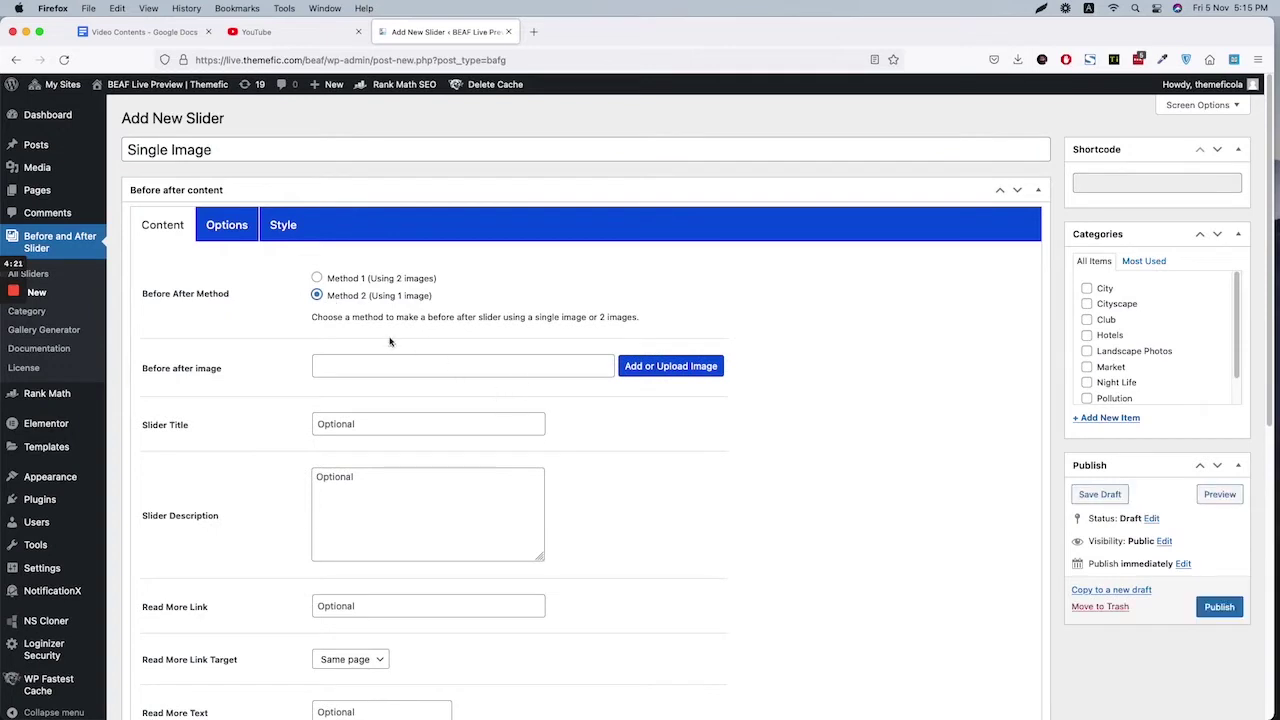
Choose the white house with the green lawn from the media library as the slider's before after image.
{"action": "left_click", "coordinate": [651, 367]}
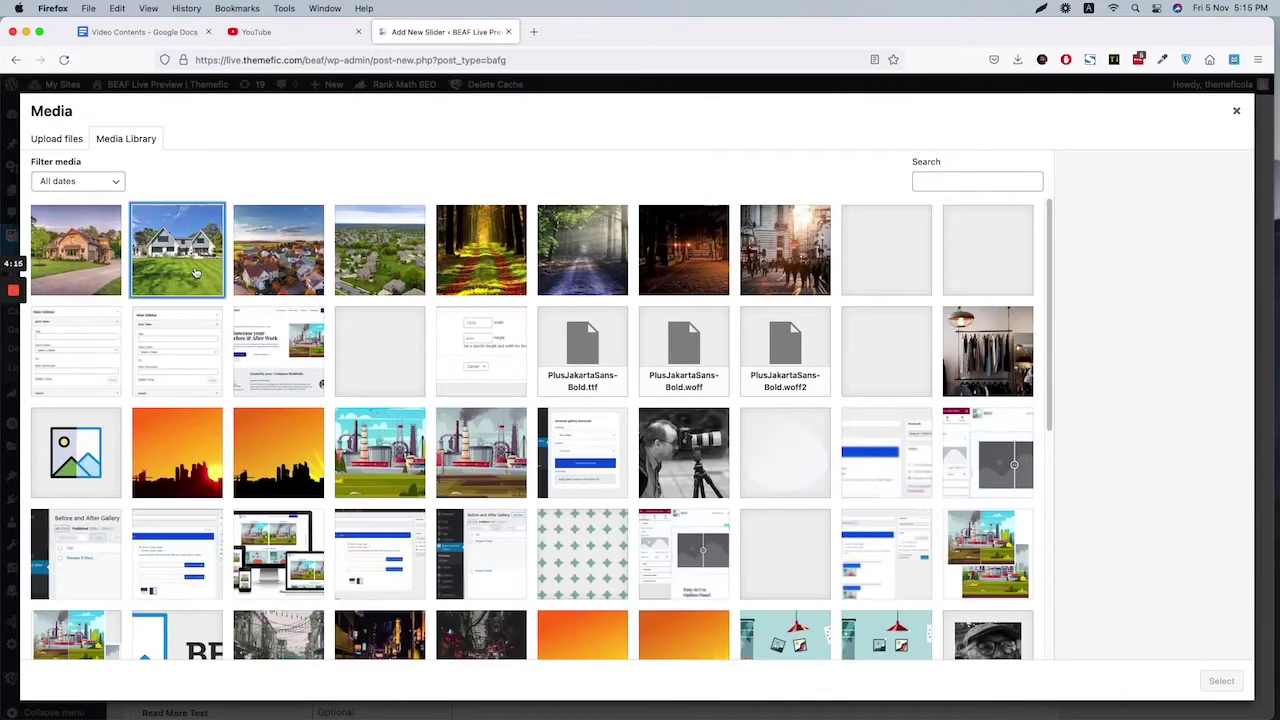
{"action": "left_click", "coordinate": [196, 272]}
{"action": "left_click", "coordinate": [1221, 680]}
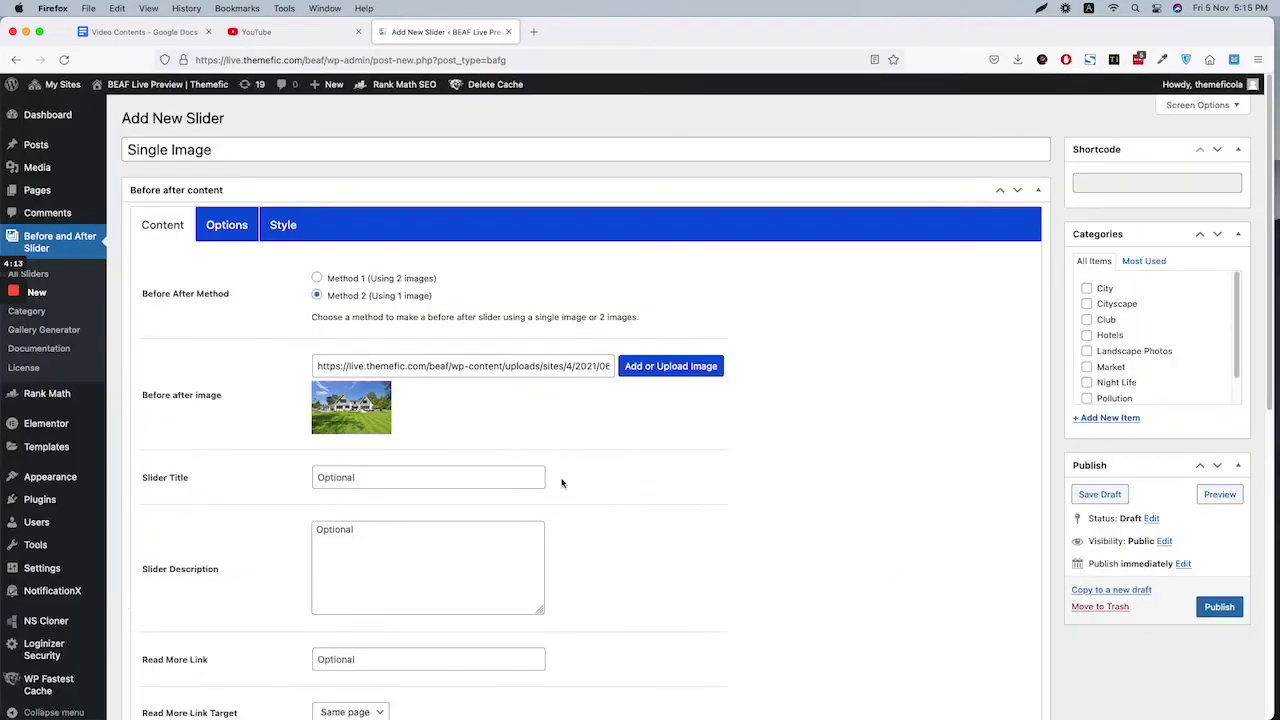
Select the Grayscale filter effect for the slider and publish it.
{"action": "scroll", "coordinate": [448, 364], "scroll_direction": "down", "scroll_amount": 3}
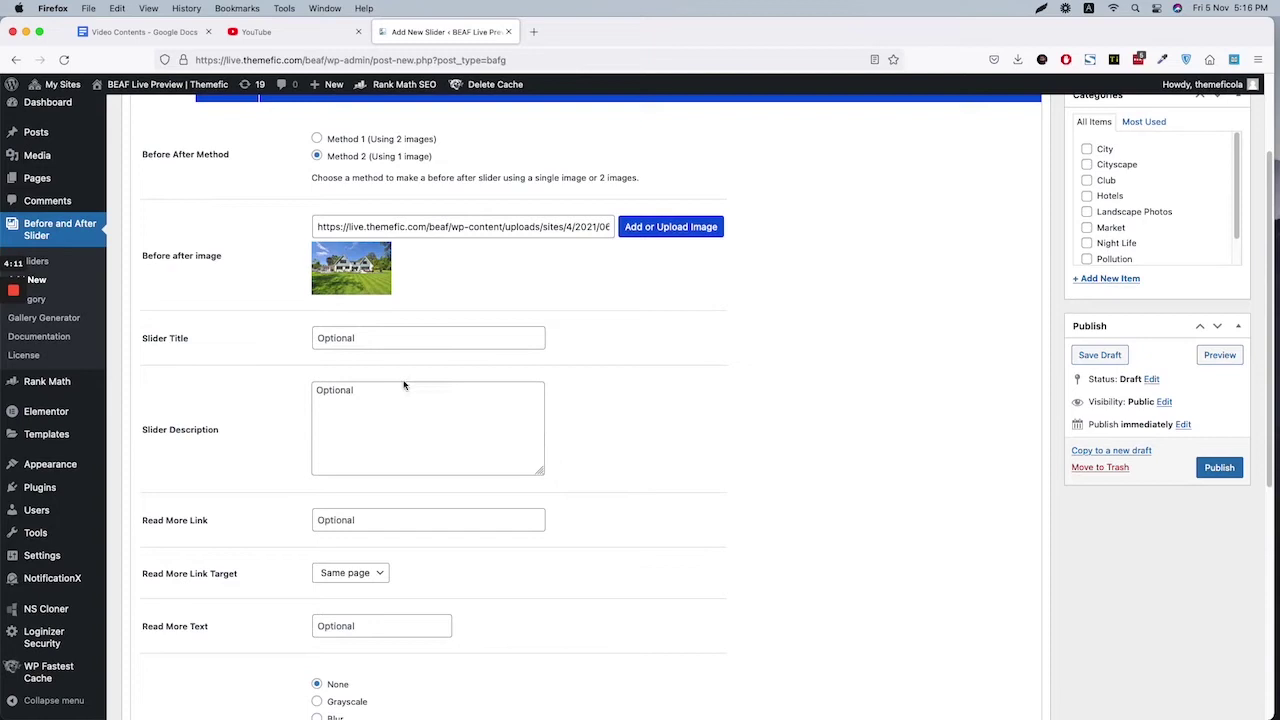
{"action": "scroll", "coordinate": [400, 470], "scroll_direction": "down", "scroll_amount": 6}
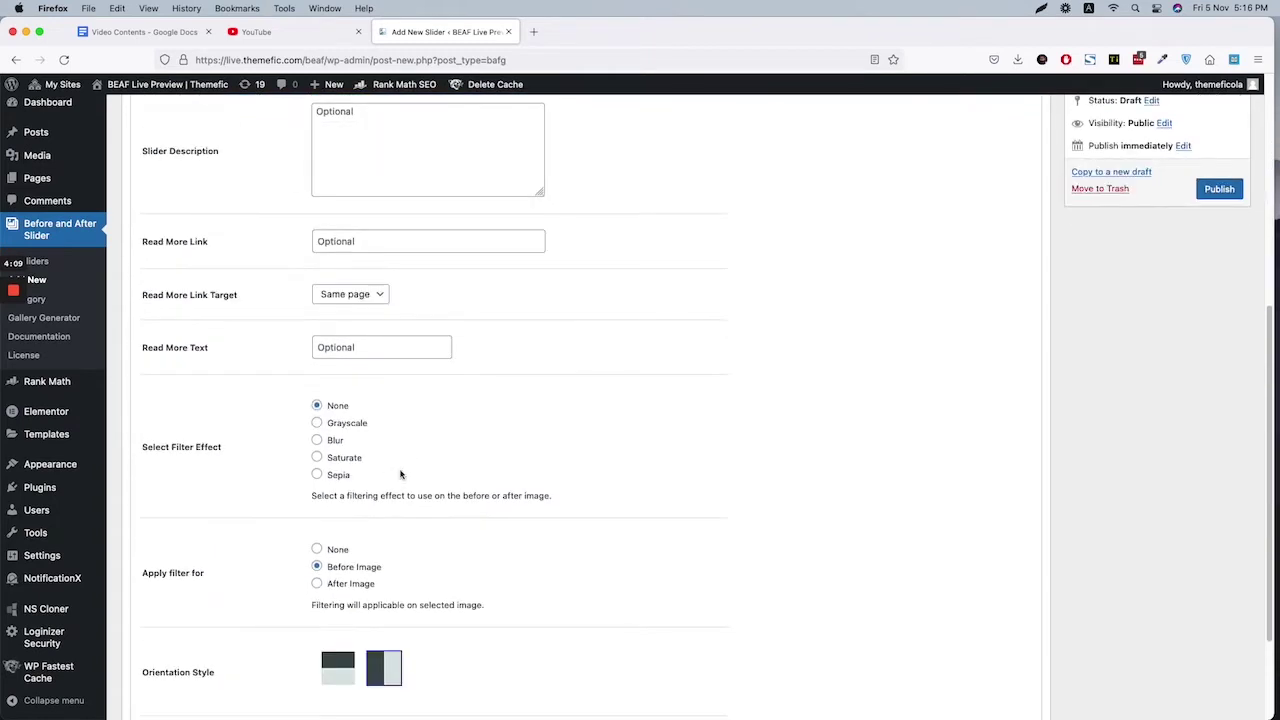
{"action": "scroll", "coordinate": [398, 477], "scroll_direction": "down", "scroll_amount": 1}
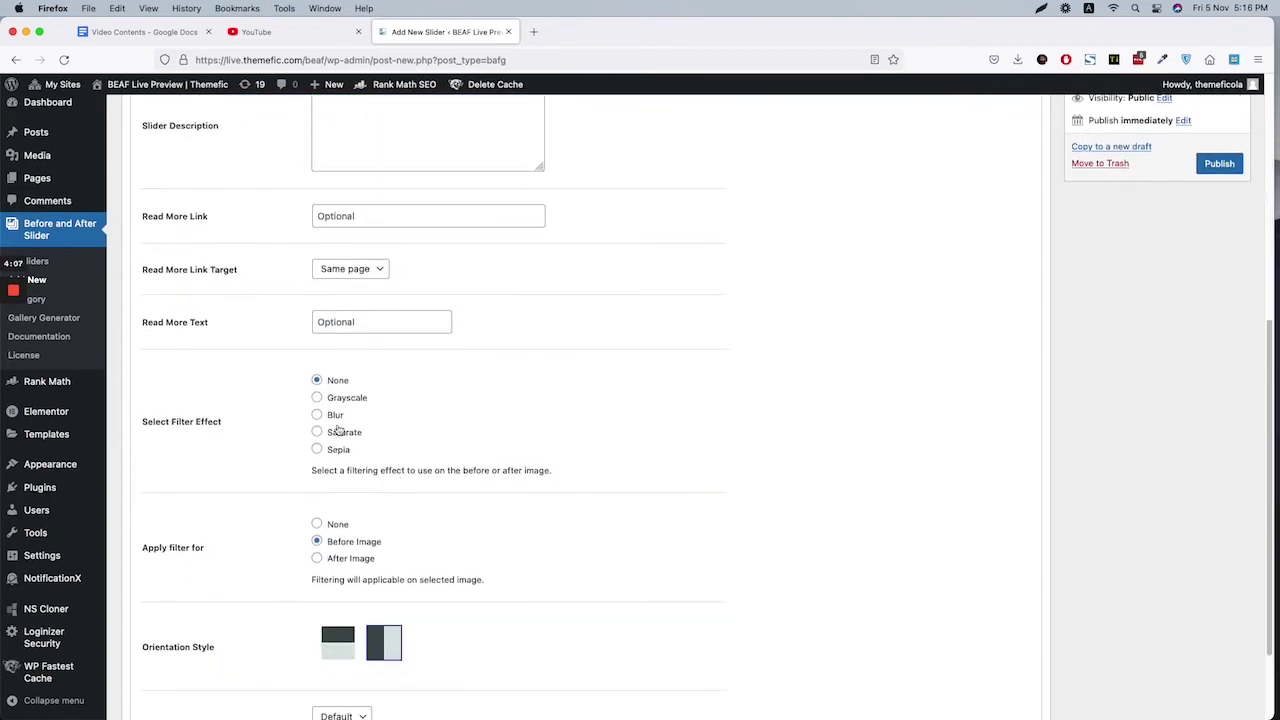
{"action": "scroll", "coordinate": [471, 441], "scroll_direction": "down", "scroll_amount": 2}
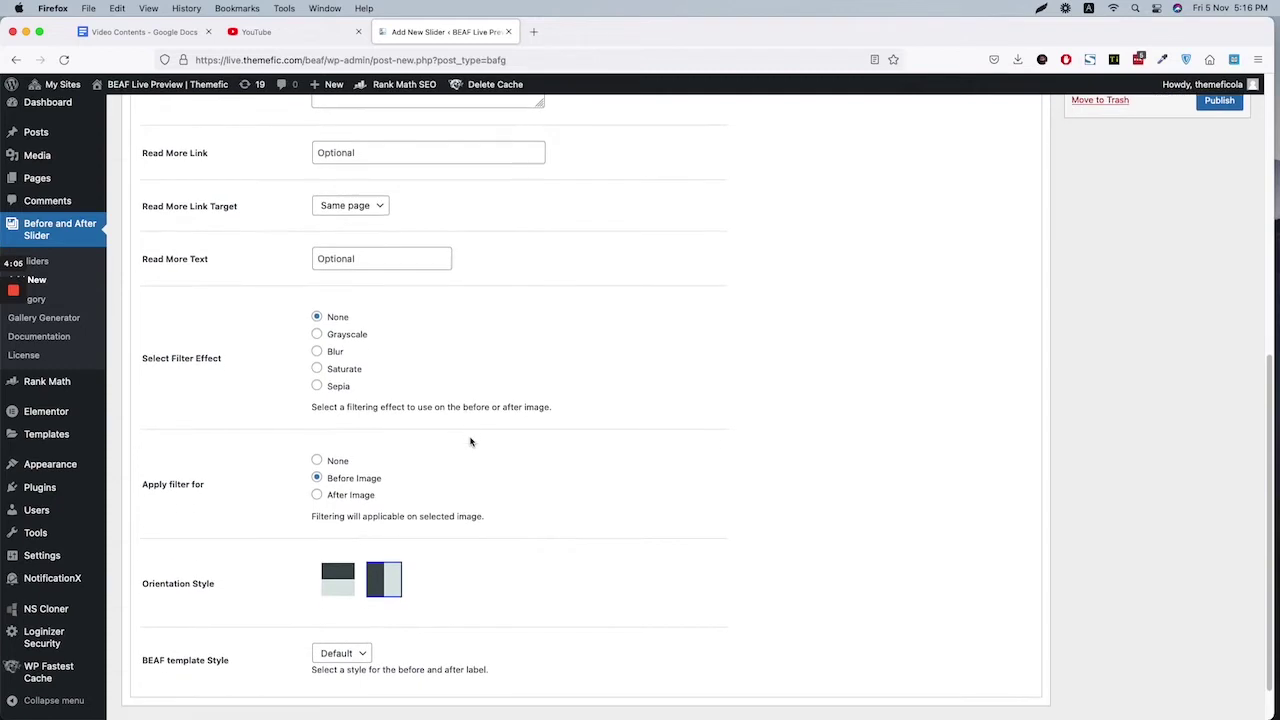
{"action": "scroll", "coordinate": [471, 441], "scroll_direction": "down", "scroll_amount": 1}
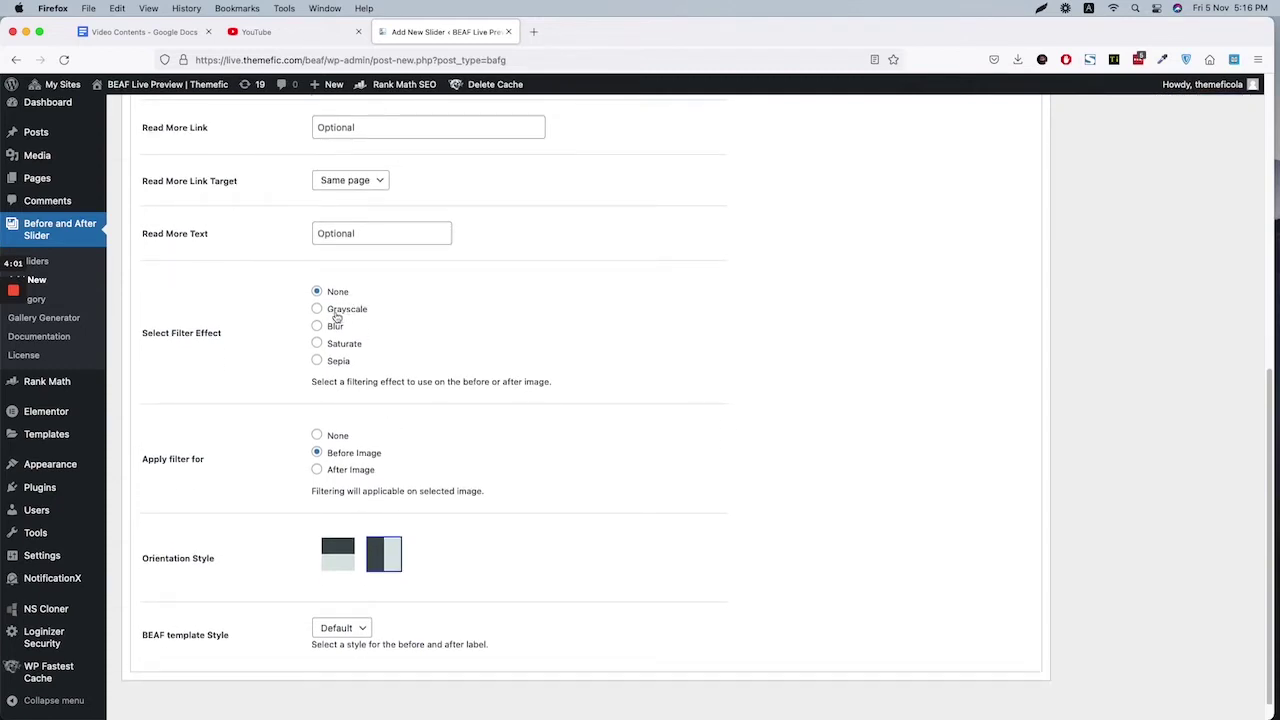
{"action": "scroll", "coordinate": [337, 325], "scroll_direction": "up", "scroll_amount": 3}
{"action": "scroll", "coordinate": [330, 310], "scroll_direction": "down", "scroll_amount": 3}
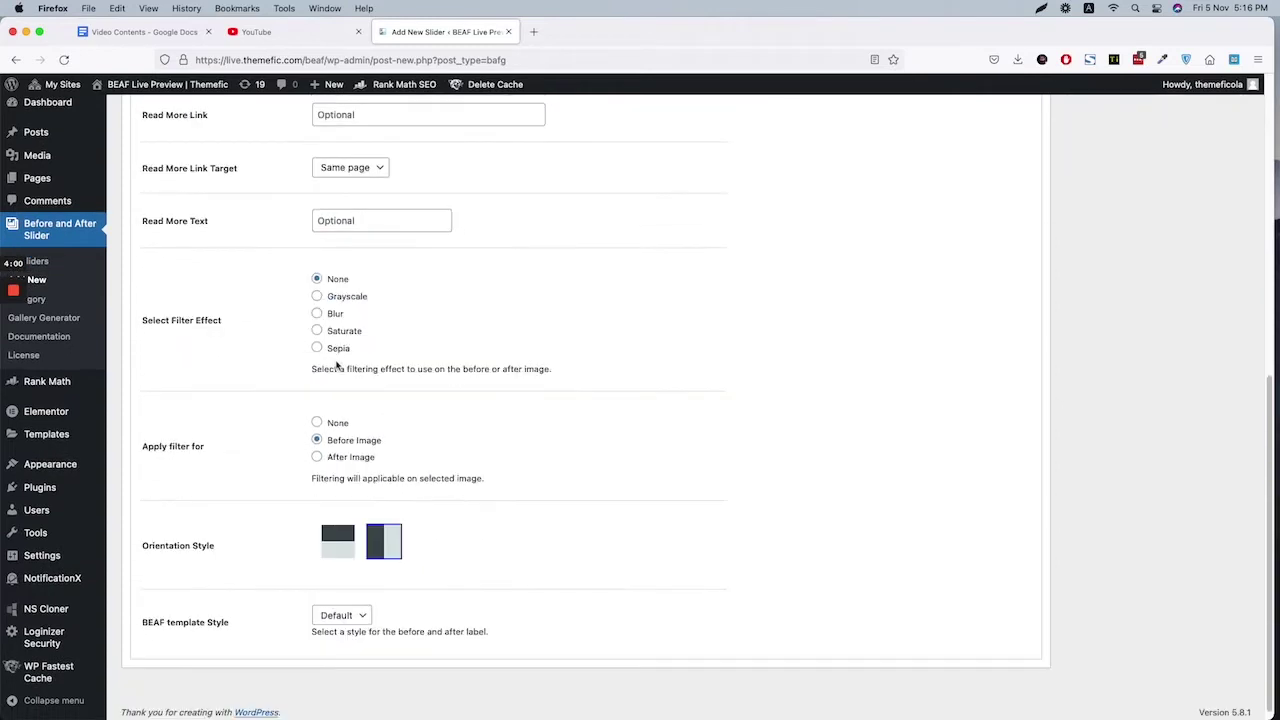
{"action": "left_click", "coordinate": [360, 298]}
{"action": "scroll", "coordinate": [775, 440], "scroll_direction": "up", "scroll_amount": 10}
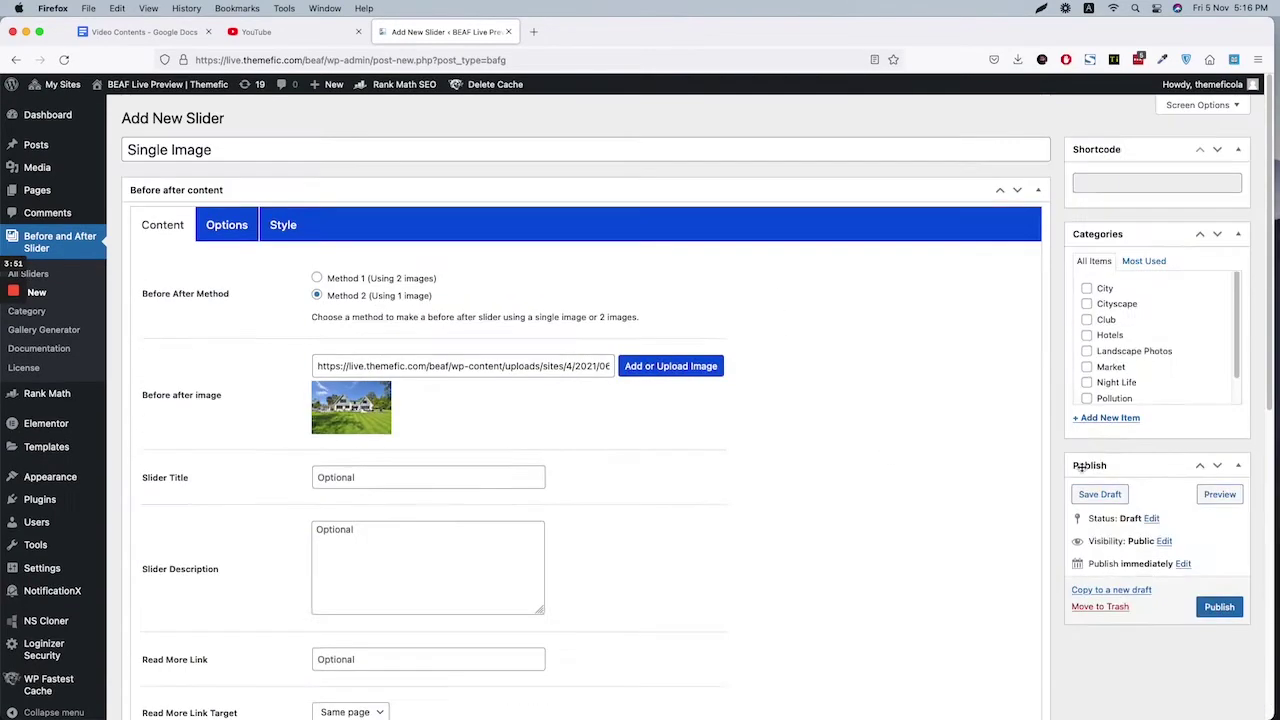
{"action": "left_click", "coordinate": [1217, 607]}
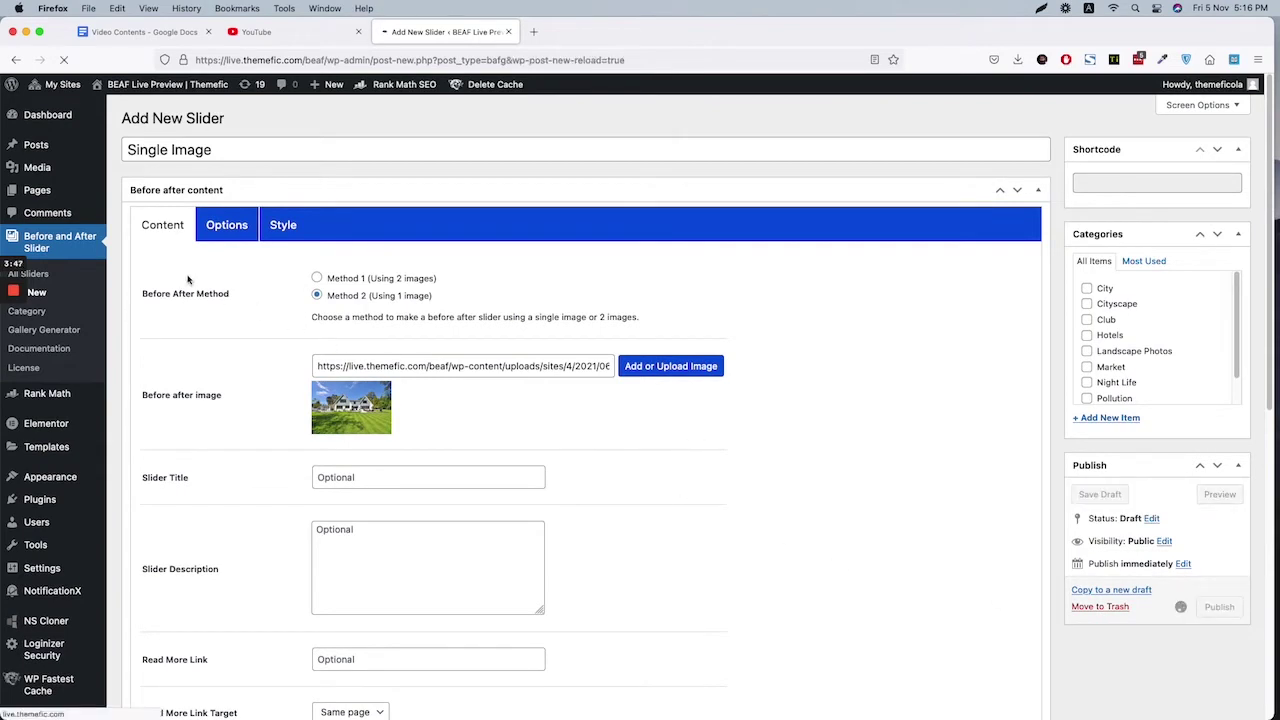
Start a new page in a separate browser tab and title it "Single Image".
{"action": "left_click", "coordinate": [137, 211], "text": "super"}
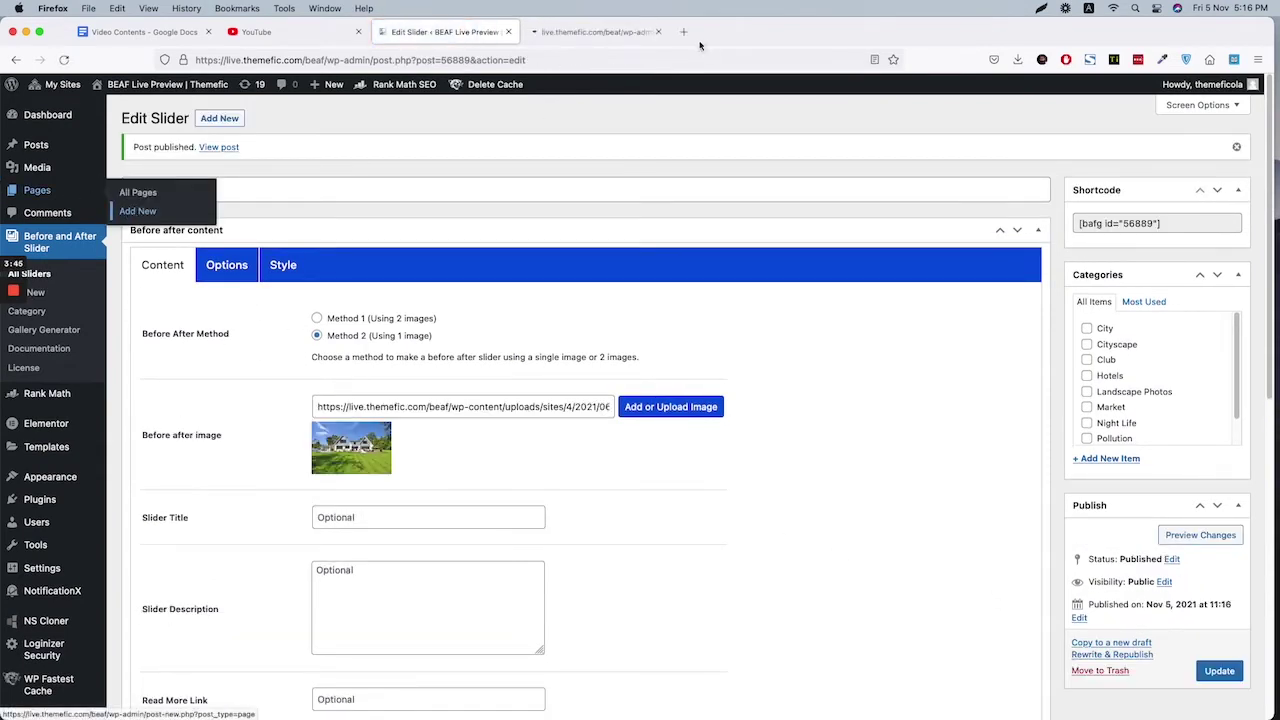
{"action": "left_click", "coordinate": [576, 33]}
{"action": "type", "text": "Single "}
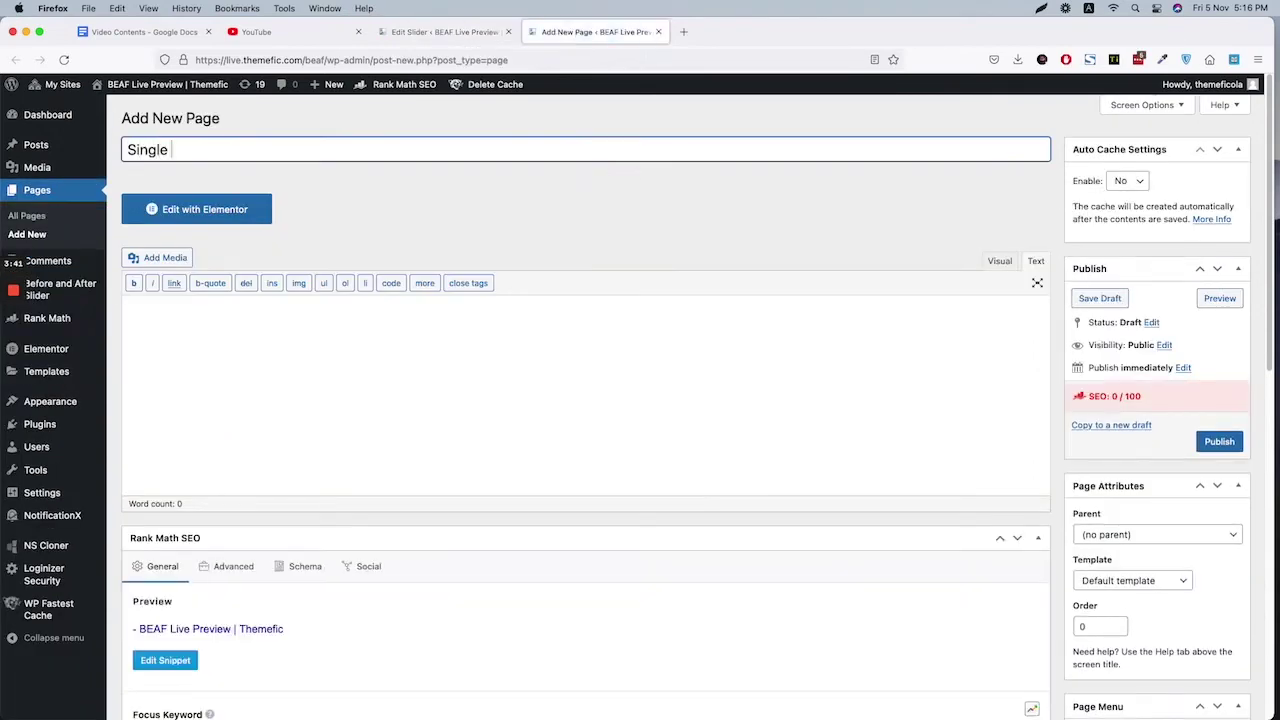
{"action": "type", "text": "Image"}
Copy the slider's shortcode [bafg id="56889"] into the new page's content and publish the page.
{"action": "left_click", "coordinate": [450, 33]}
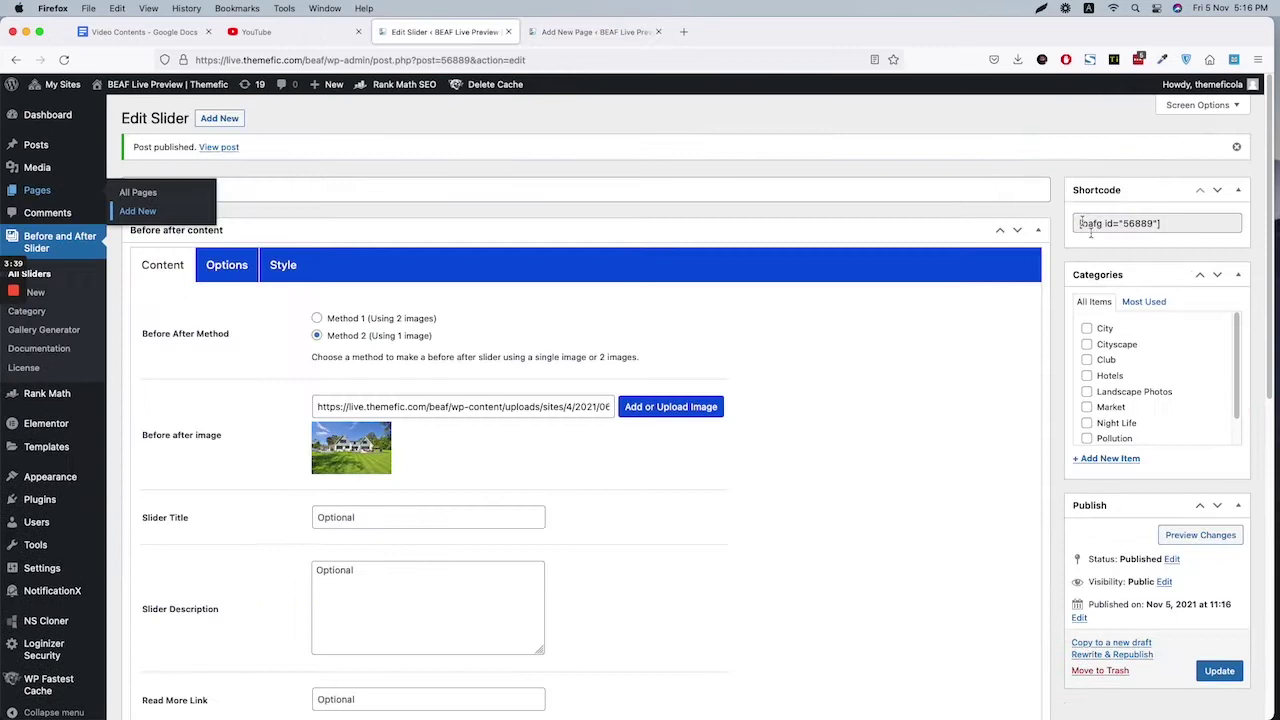
{"action": "left_click", "coordinate": [1086, 224]}
{"action": "left_click", "coordinate": [596, 32]}
{"action": "left_click", "coordinate": [286, 383]}
{"action": "type", "text": "[bafg id=\"56889\"]"}
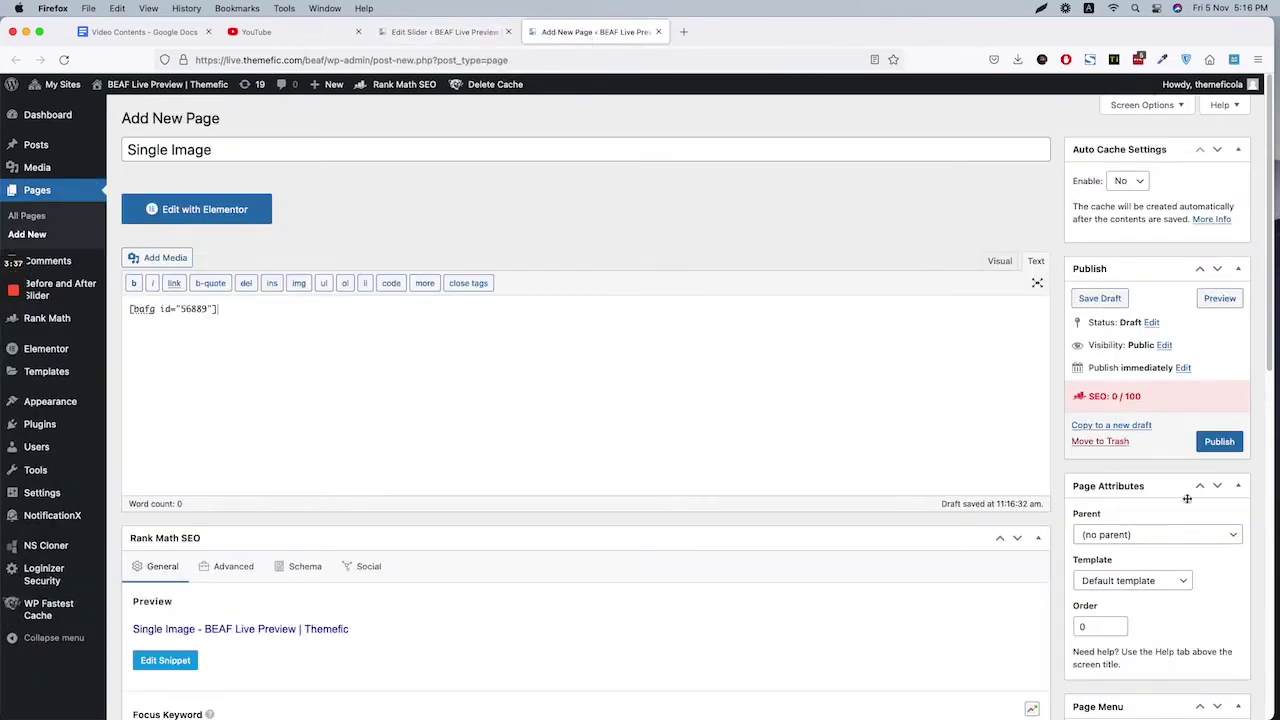
{"action": "left_click", "coordinate": [1219, 442]}
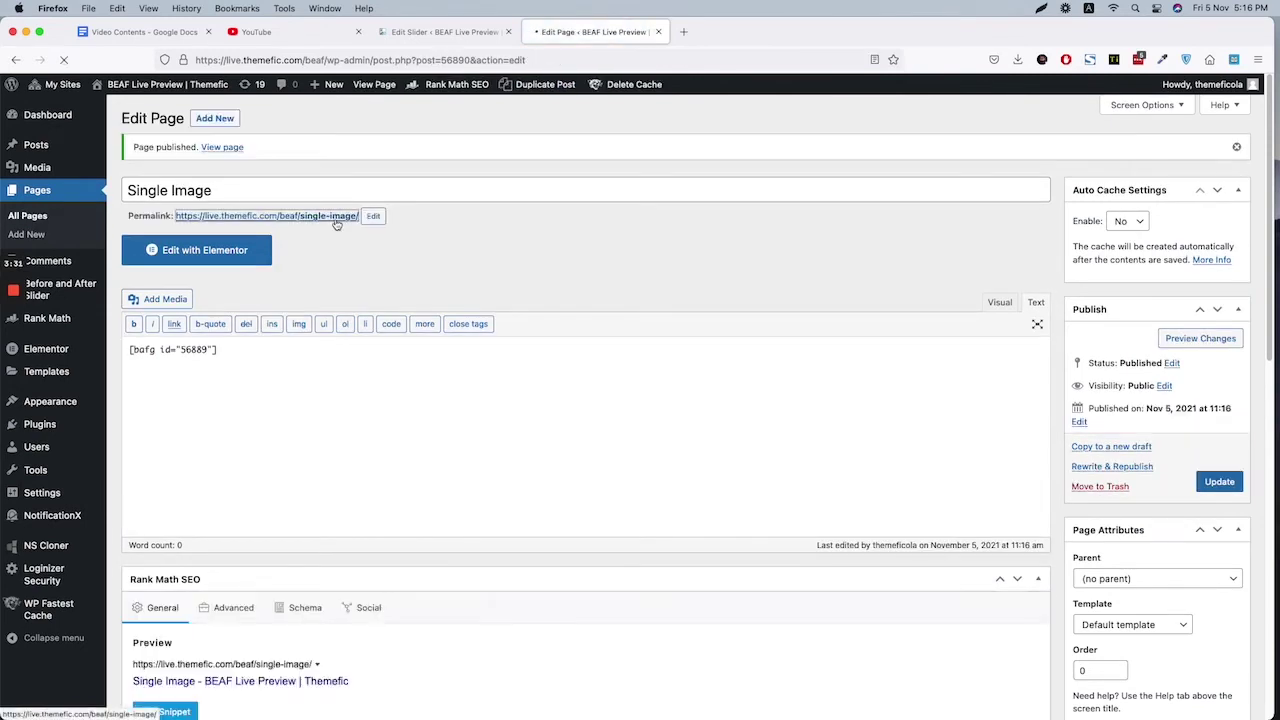
View the published Single Image page and move the comparison handle to examine the slider.
{"action": "left_click", "coordinate": [336, 218]}
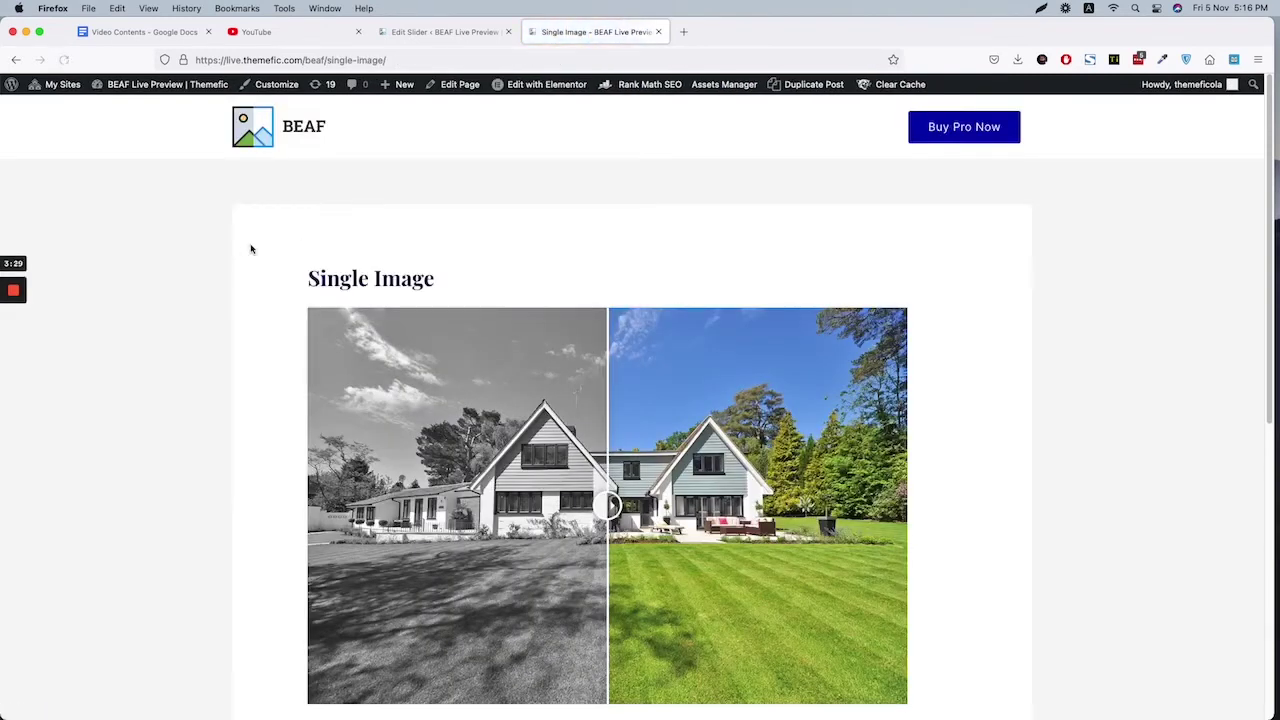
{"action": "scroll", "coordinate": [251, 249], "scroll_direction": "down", "scroll_amount": 1}
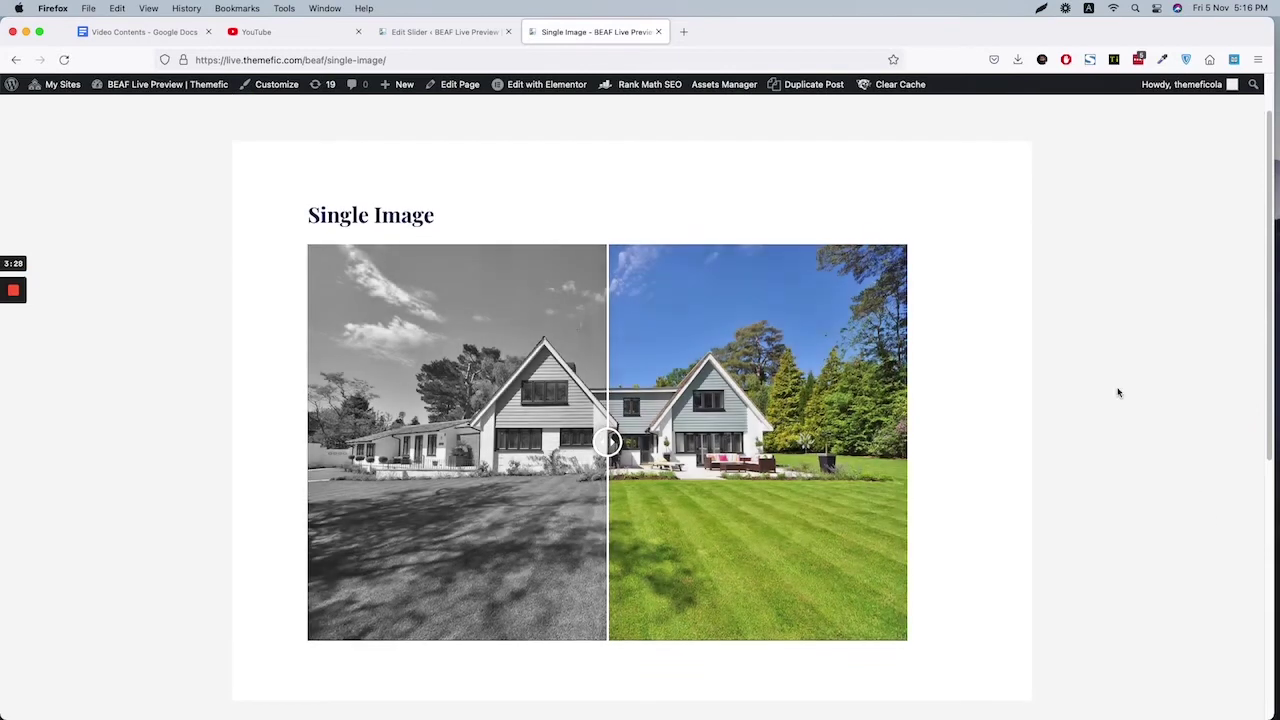
{"action": "scroll", "coordinate": [700, 450], "scroll_direction": "up", "scroll_amount": 1}
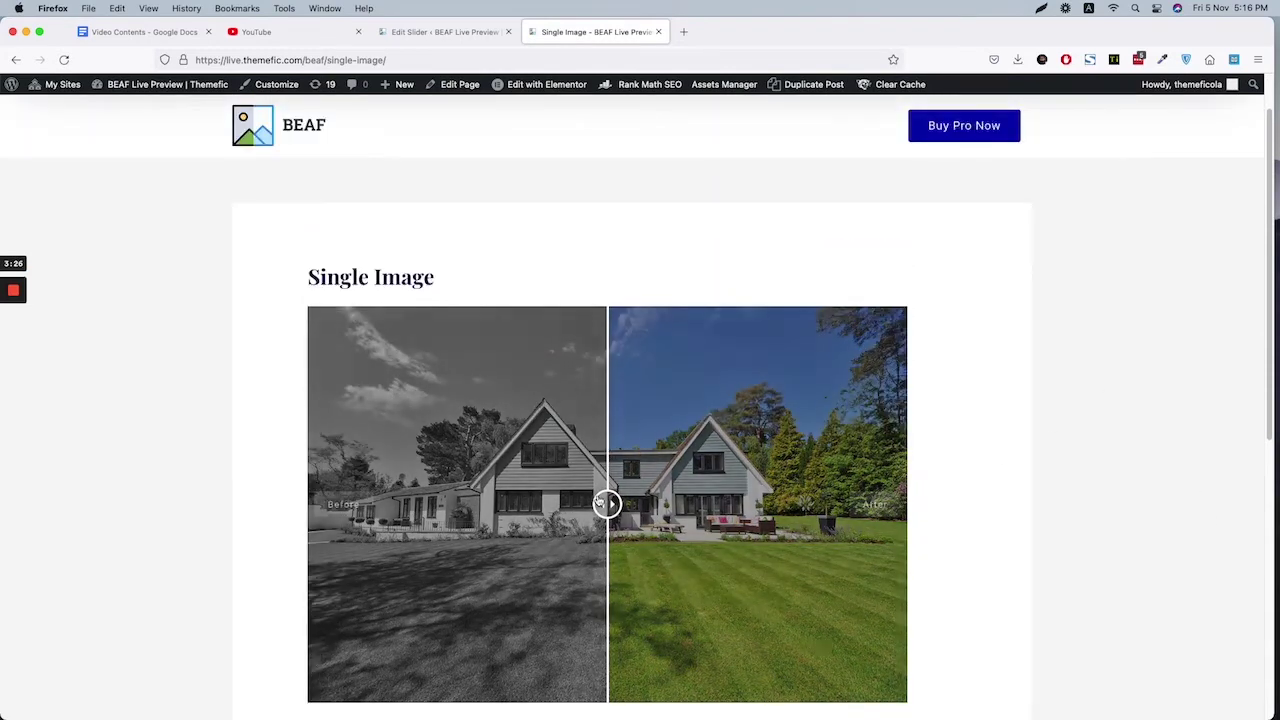
{"action": "mouse_move", "coordinate": [607, 503]}
{"action": "left_mouse_down"}
{"action": "mouse_move", "coordinate": [445, 505]}
{"action": "mouse_move", "coordinate": [917, 517]}
{"action": "mouse_move", "coordinate": [337, 503]}
{"action": "mouse_move", "coordinate": [617, 503]}
{"action": "left_mouse_up"}
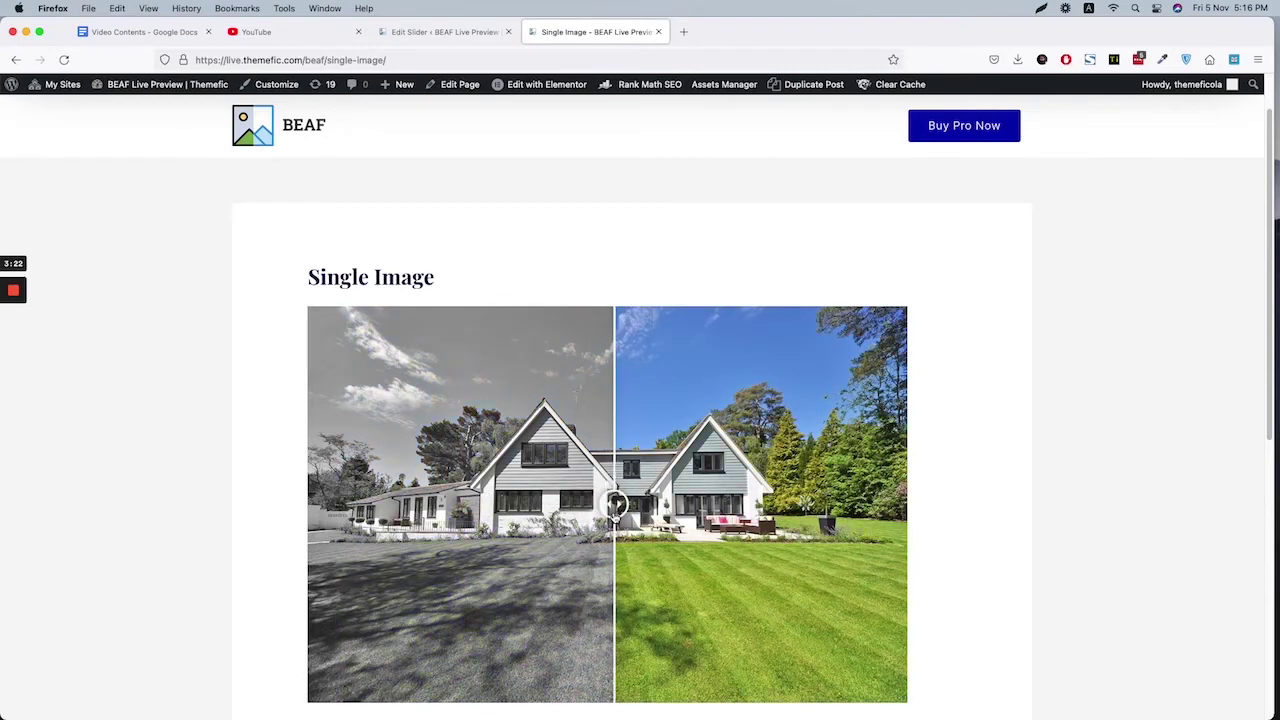
{"action": "scroll", "coordinate": [958, 432], "scroll_direction": "down", "scroll_amount": 2}
Apply the slider's filter to the After Image, update the slider, and reload the live page to check it.
{"action": "left_click", "coordinate": [442, 31]}
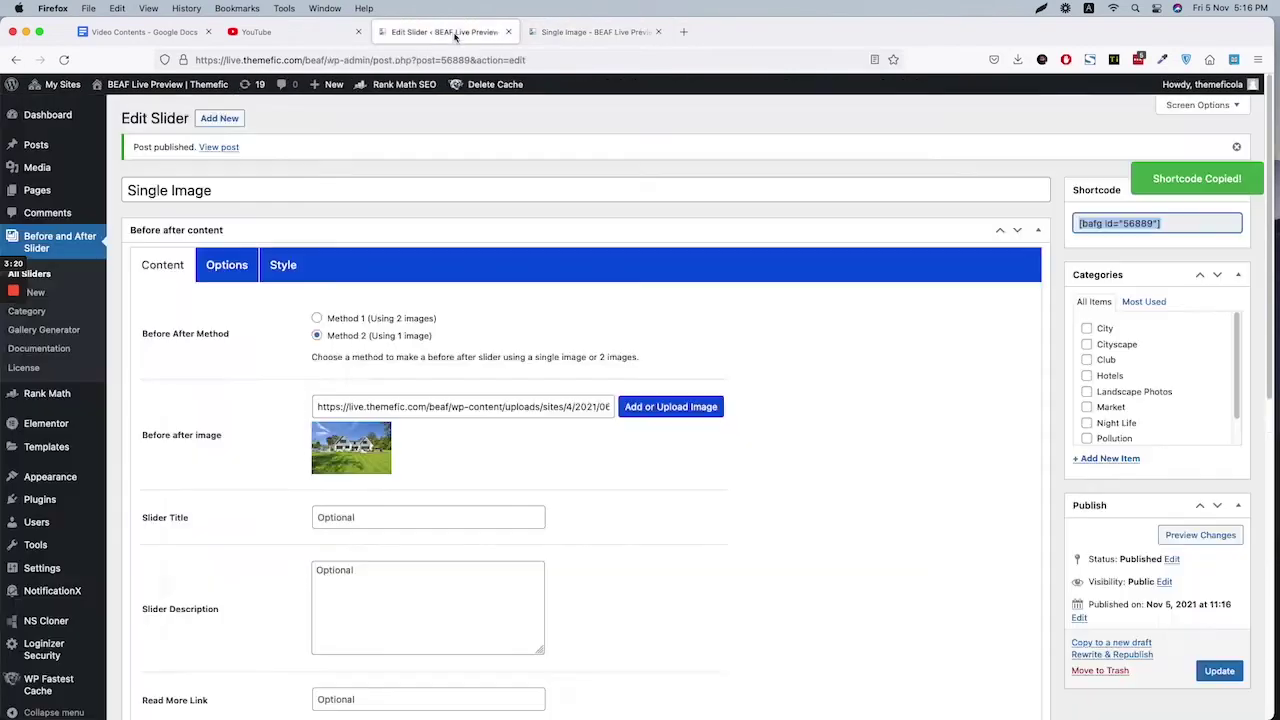
{"action": "scroll", "coordinate": [358, 323], "scroll_direction": "down", "scroll_amount": 5}
{"action": "scroll", "coordinate": [352, 420], "scroll_direction": "down", "scroll_amount": 3}
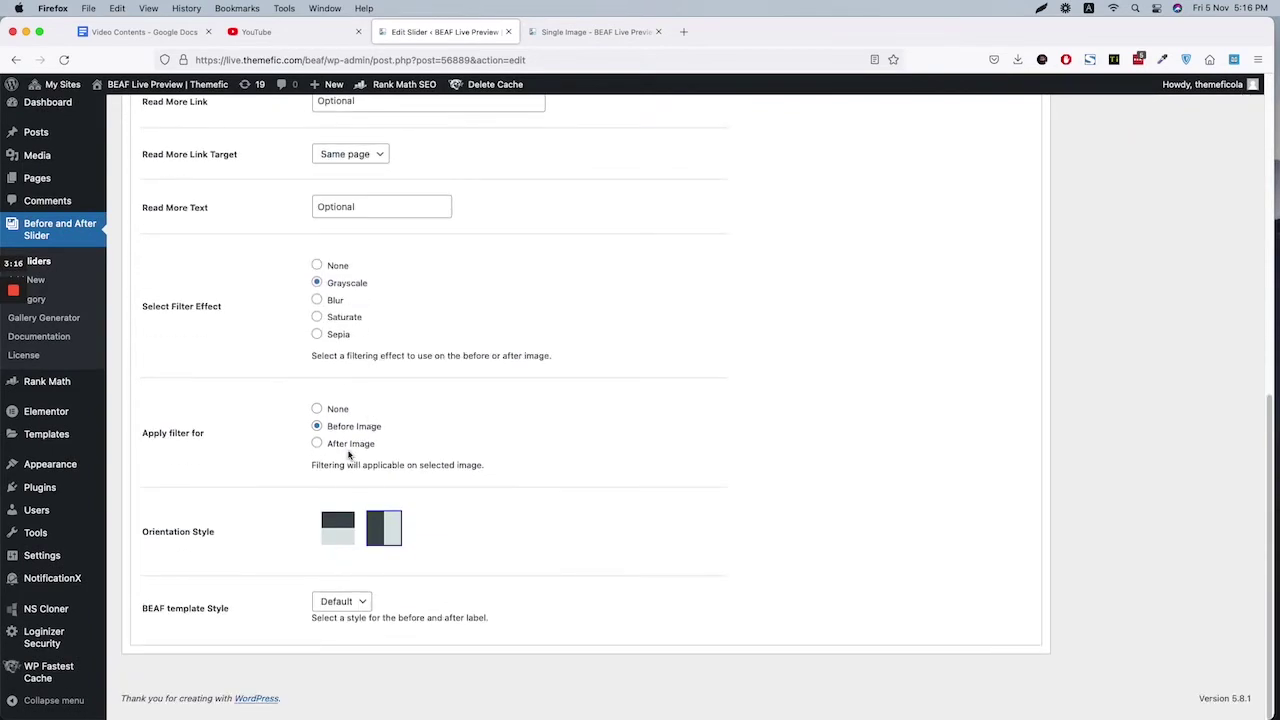
{"action": "left_click", "coordinate": [318, 445]}
{"action": "scroll", "coordinate": [1010, 344], "scroll_direction": "up", "scroll_amount": 9}
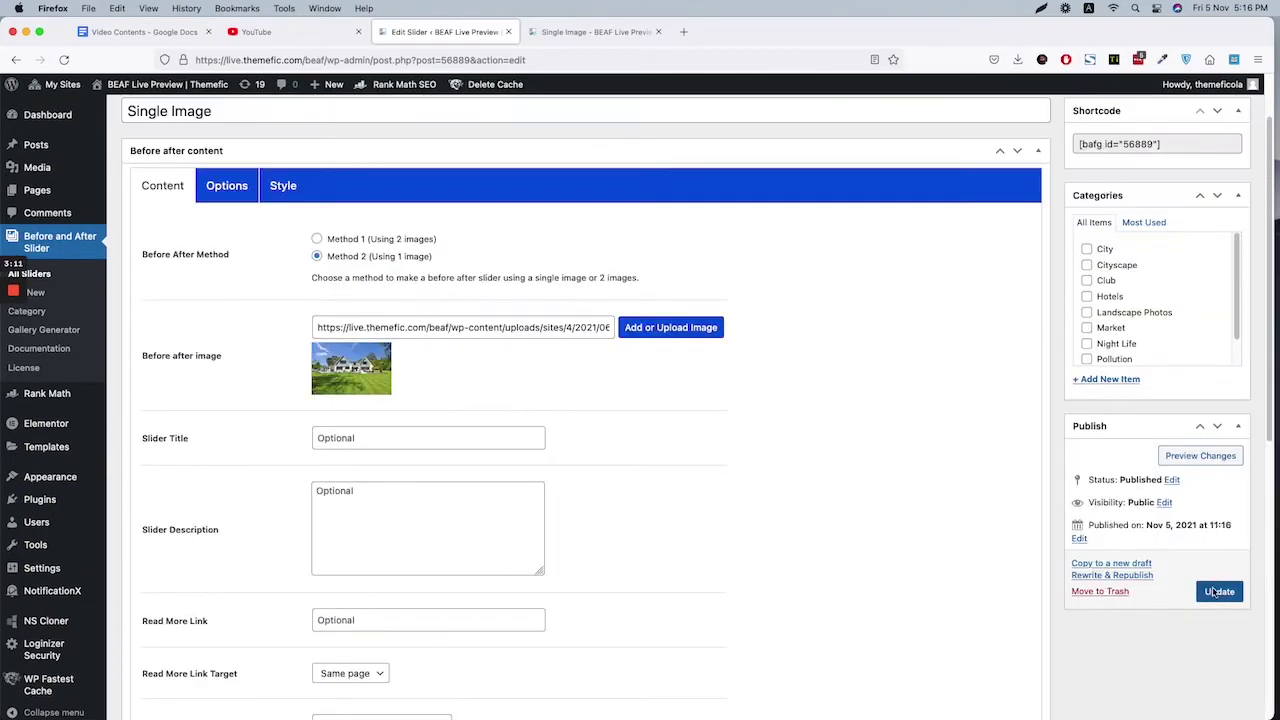
{"action": "left_click", "coordinate": [1216, 591]}
{"action": "left_click", "coordinate": [592, 31]}
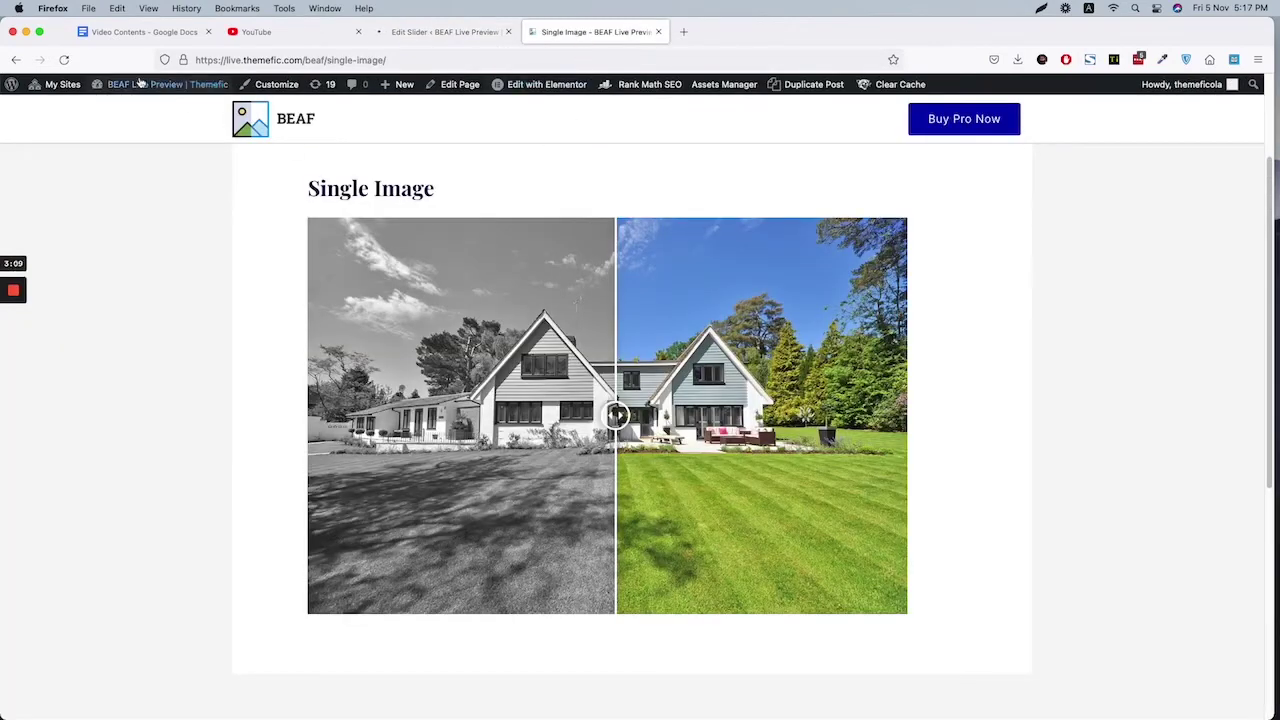
{"action": "left_click", "coordinate": [64, 60]}
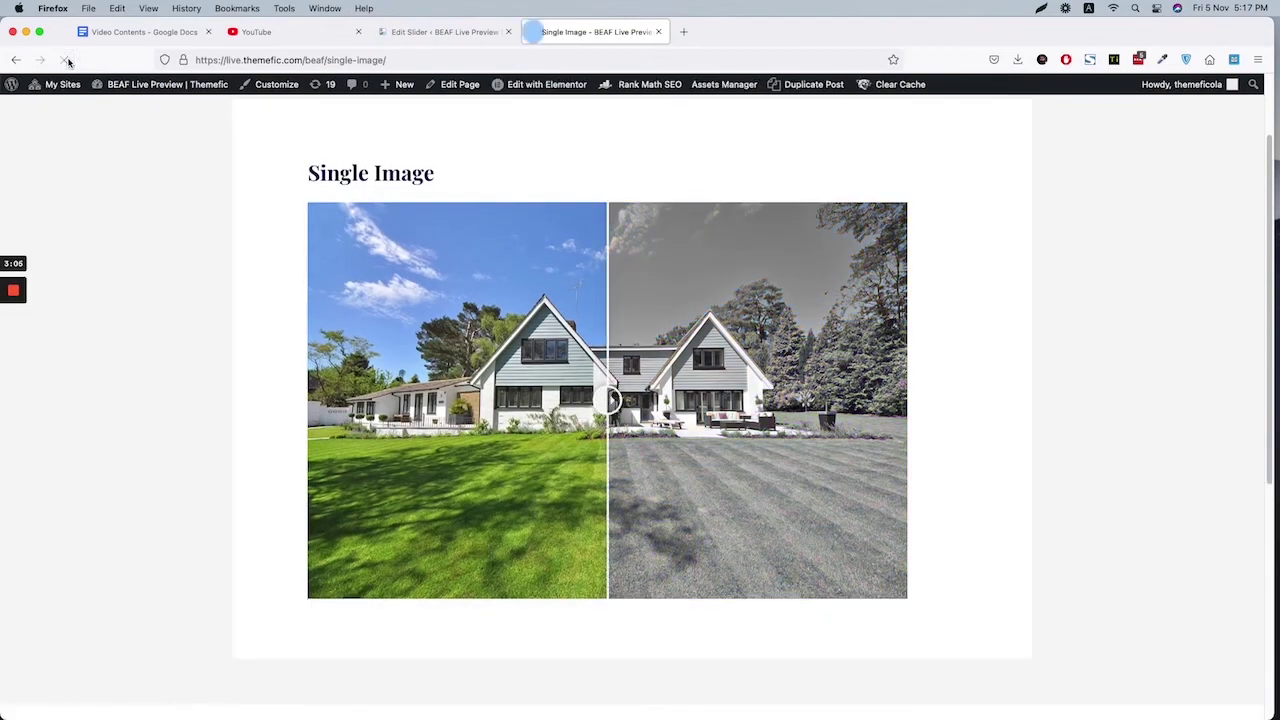
Change the slider's filter effect to Blur, update the slider, and reload the live page to check it.
{"action": "left_click", "coordinate": [400, 32]}
{"action": "scroll", "coordinate": [287, 310], "scroll_direction": "down", "scroll_amount": 5}
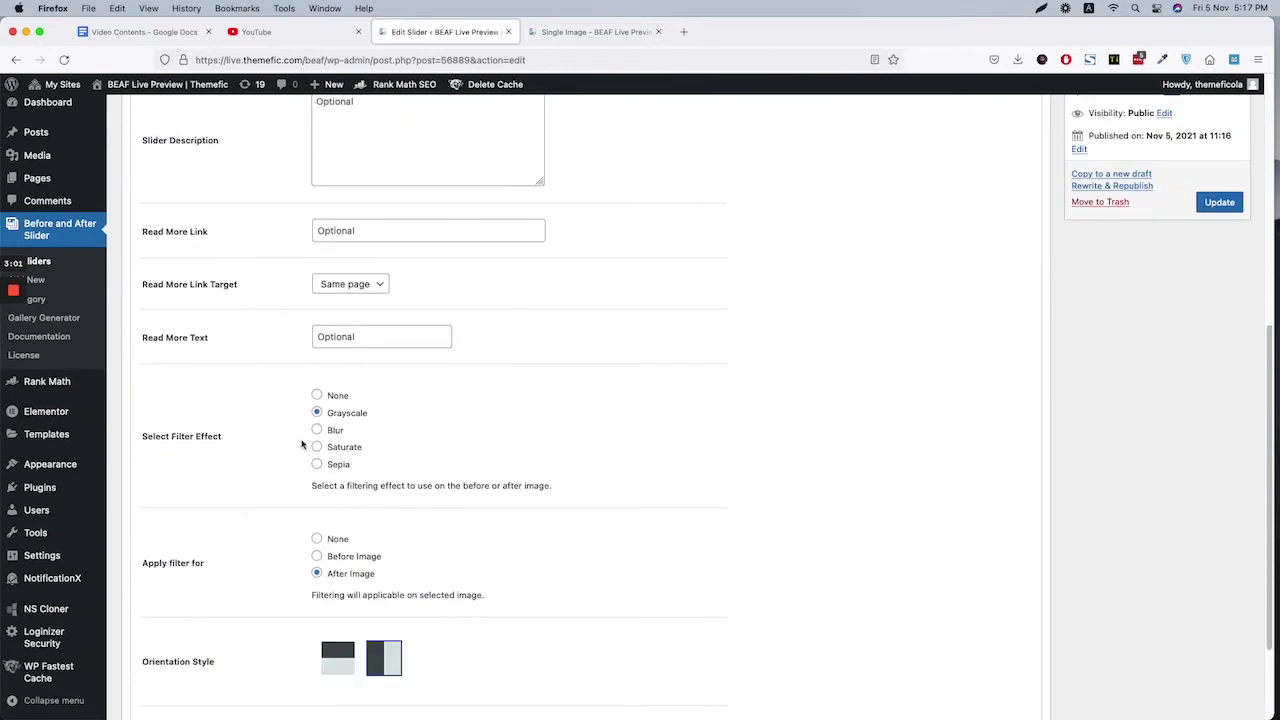
{"action": "left_click", "coordinate": [316, 431]}
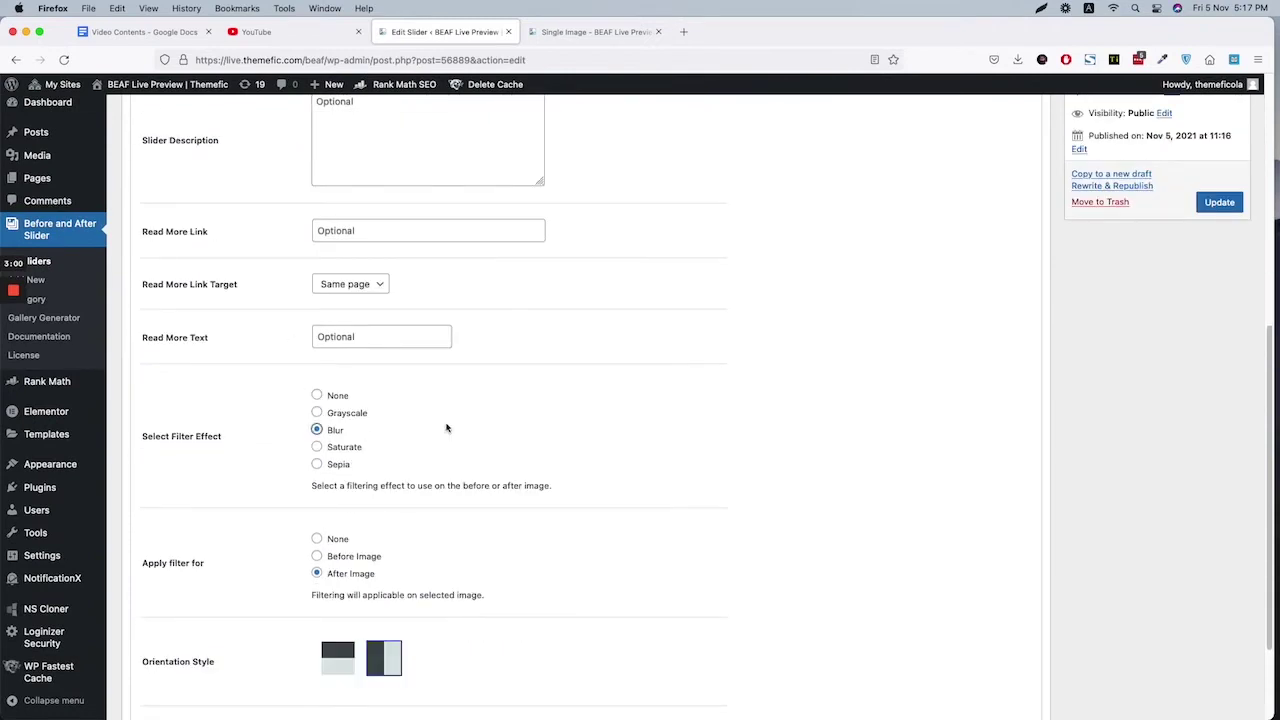
{"action": "left_click", "coordinate": [1218, 203]}
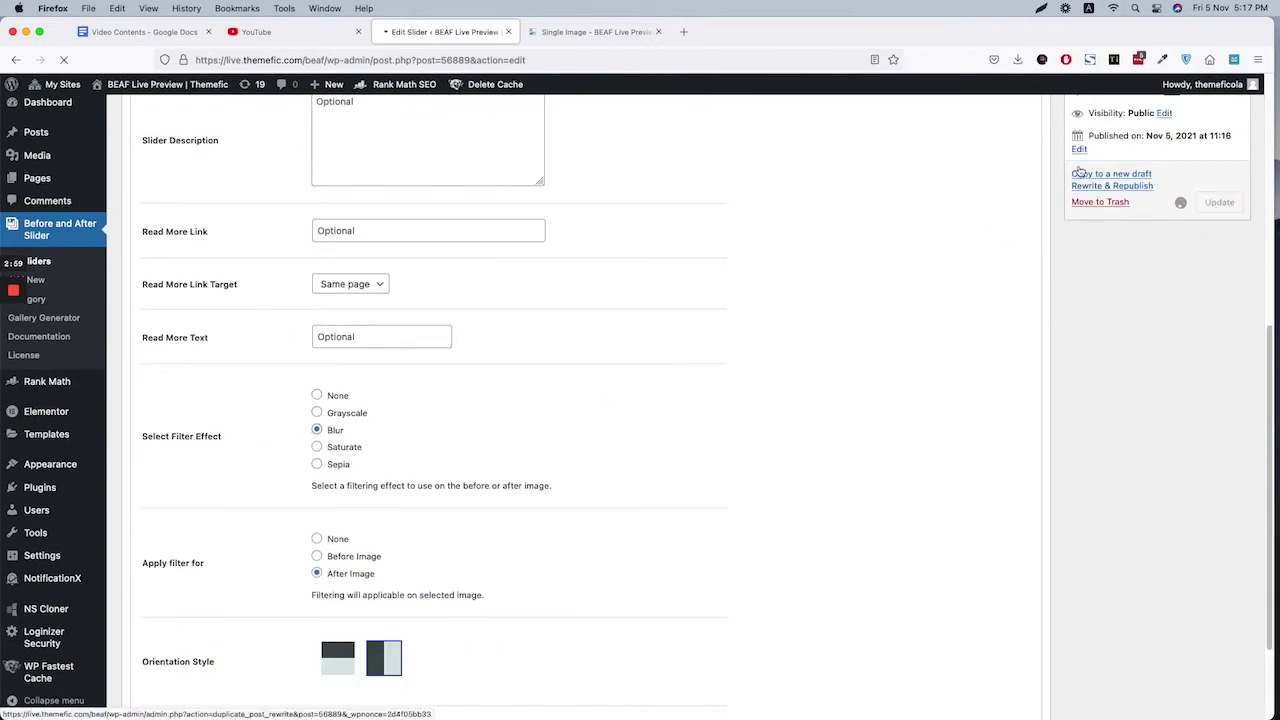
{"action": "left_click", "coordinate": [594, 33]}
{"action": "left_click", "coordinate": [65, 60]}
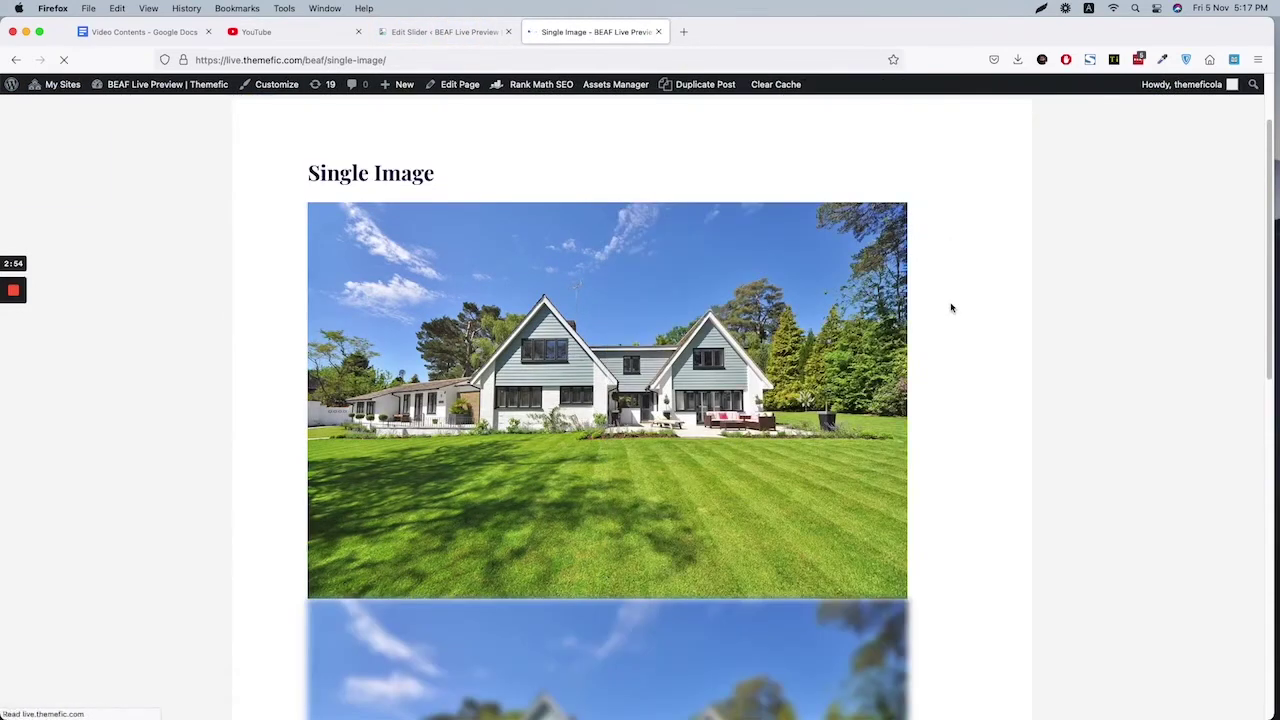
Change the slider's orientation style to the stacked top-and-bottom layout and update the slider.
{"action": "left_click", "coordinate": [445, 32]}
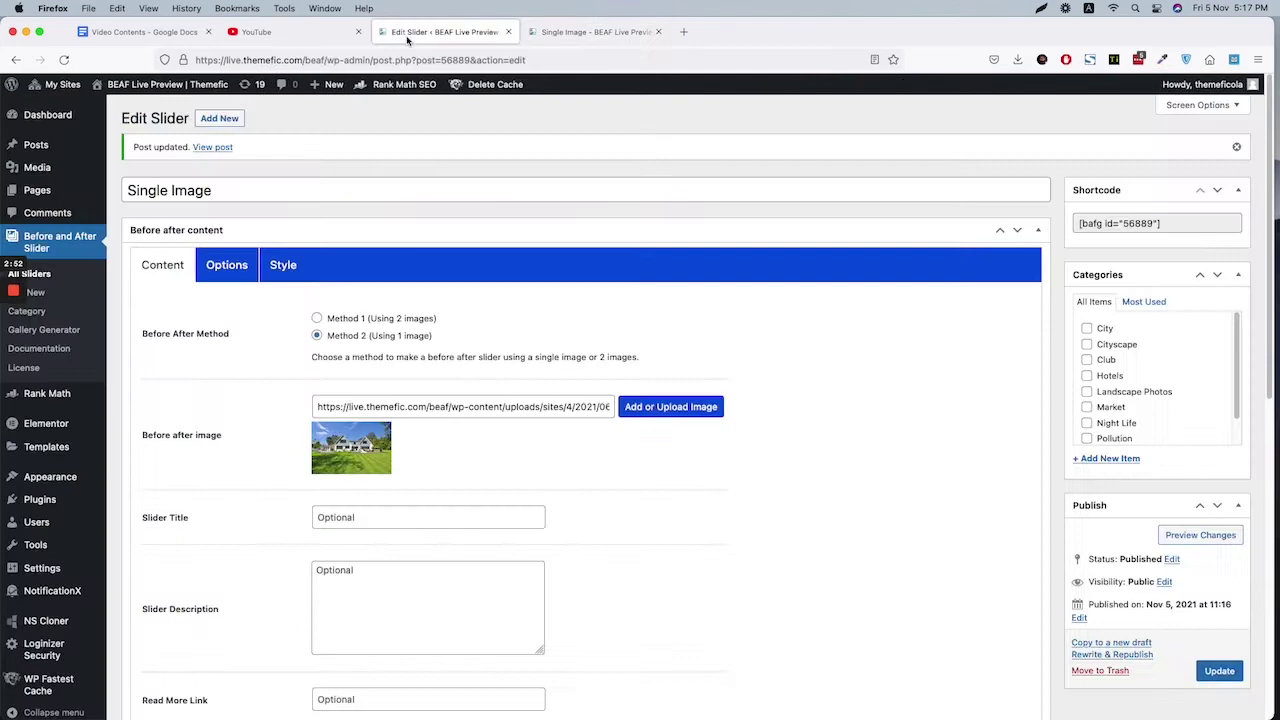
{"action": "scroll", "coordinate": [385, 401], "scroll_direction": "down", "scroll_amount": 10}
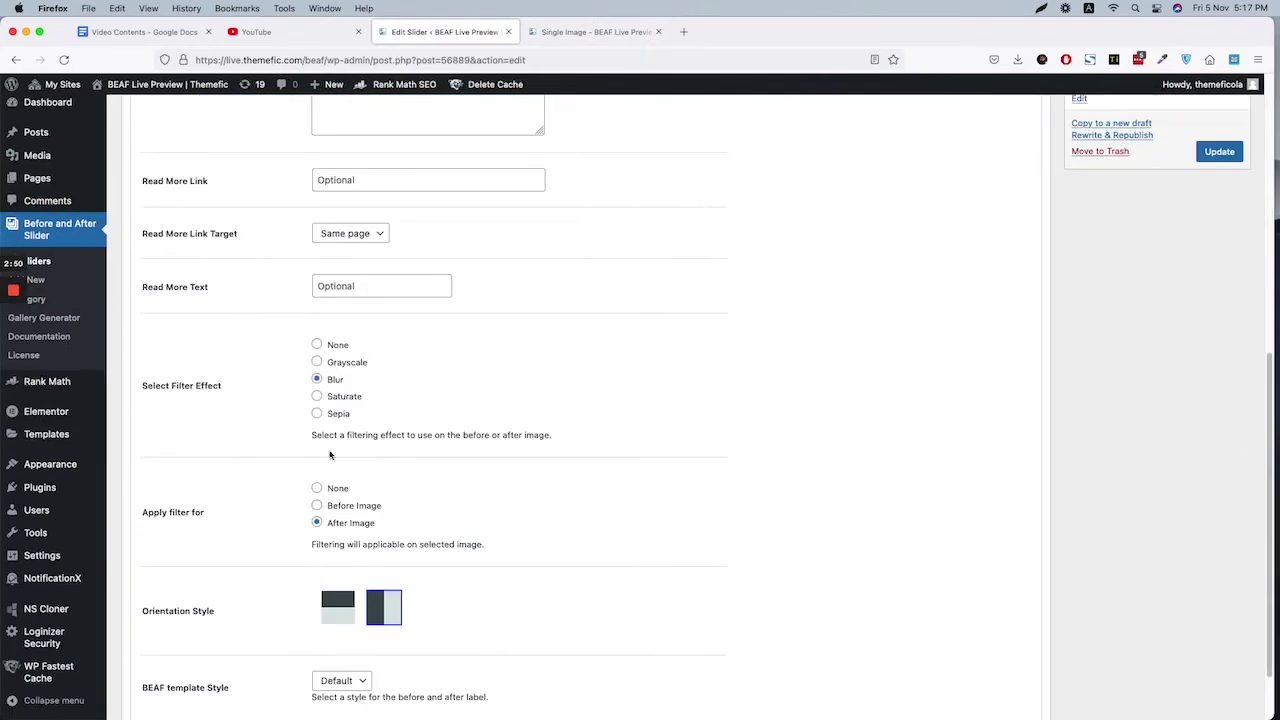
{"action": "scroll", "coordinate": [460, 454], "scroll_direction": "down", "scroll_amount": 2}
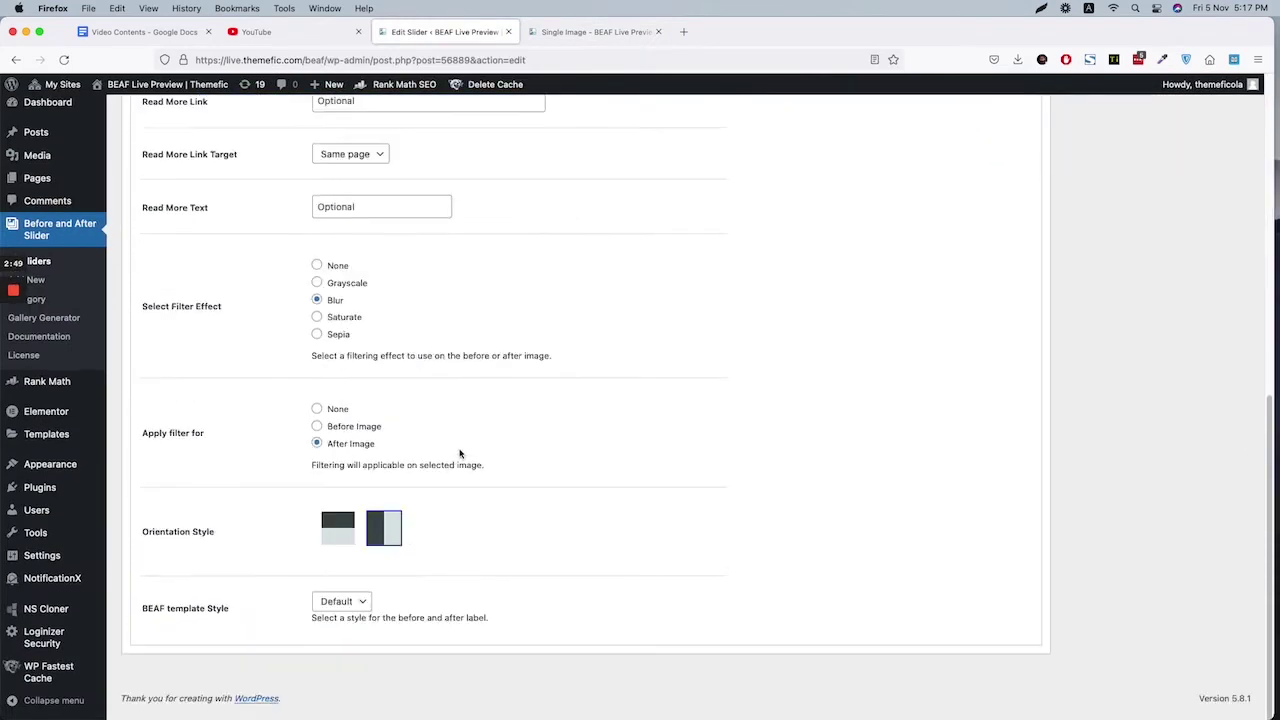
{"action": "left_click", "coordinate": [344, 540]}
{"action": "scroll", "coordinate": [920, 446], "scroll_direction": "up", "scroll_amount": 15}
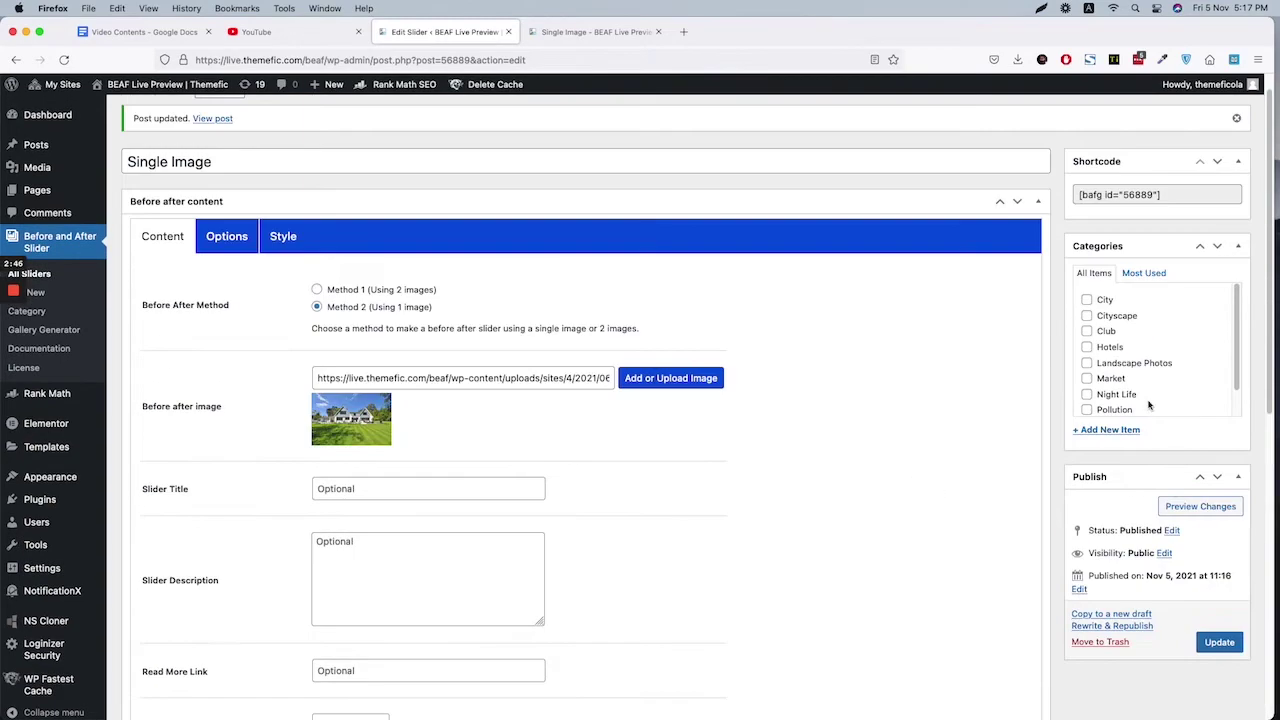
{"action": "scroll", "coordinate": [1175, 480], "scroll_direction": "down", "scroll_amount": 1}
{"action": "scroll", "coordinate": [1200, 565], "scroll_direction": "down", "scroll_amount": 2}
{"action": "left_click", "coordinate": [1216, 490]}
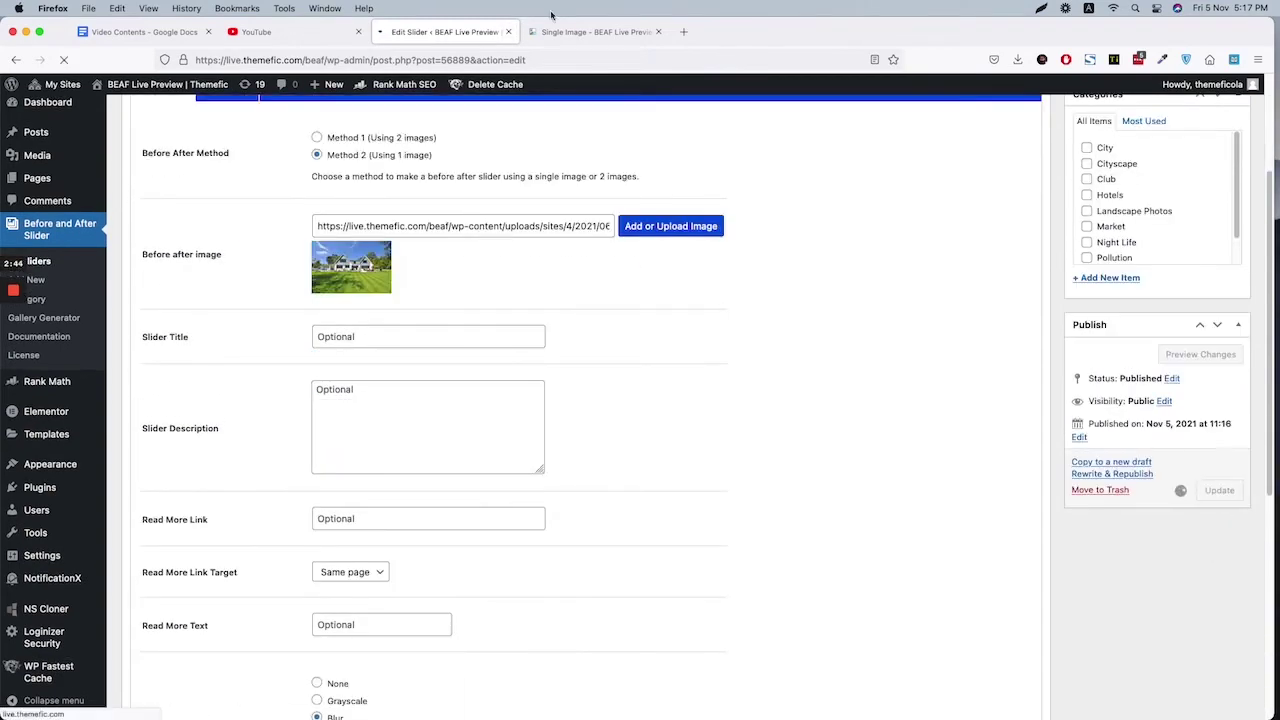
Reload the live Single Image page and move the comparison handle to check the slider's orientation.
{"action": "left_click", "coordinate": [598, 32]}
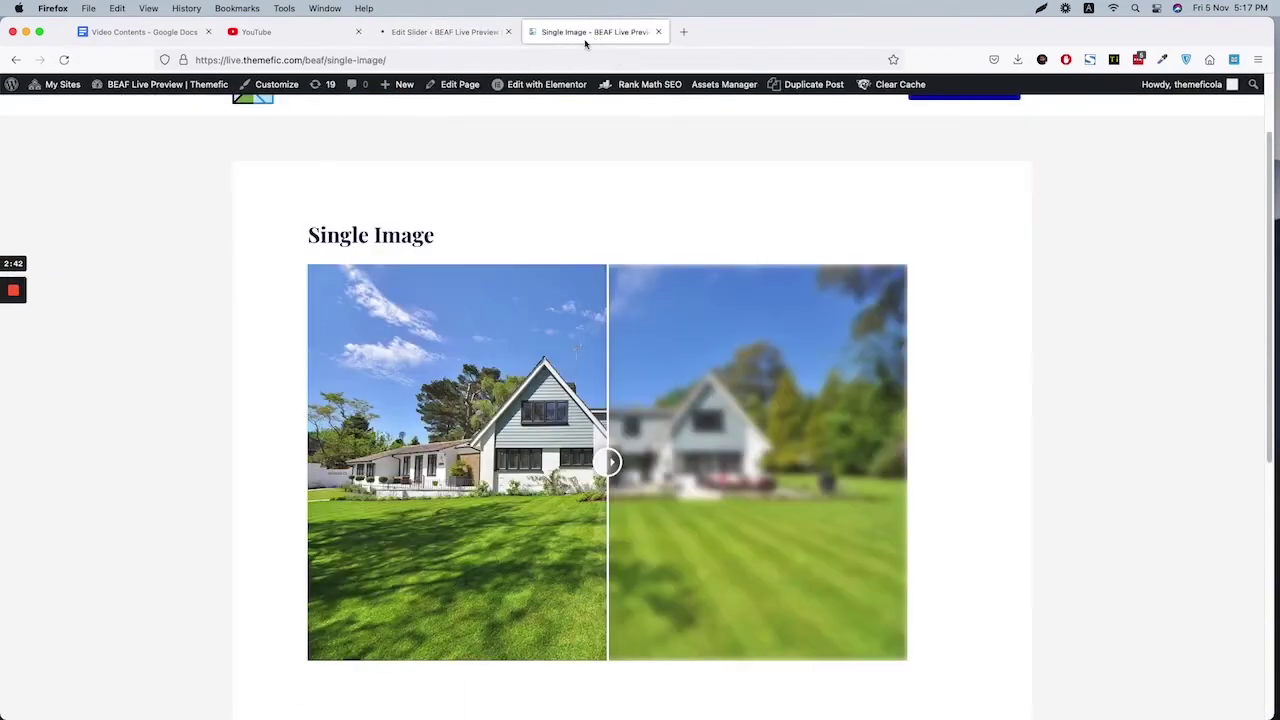
{"action": "left_click", "coordinate": [63, 60]}
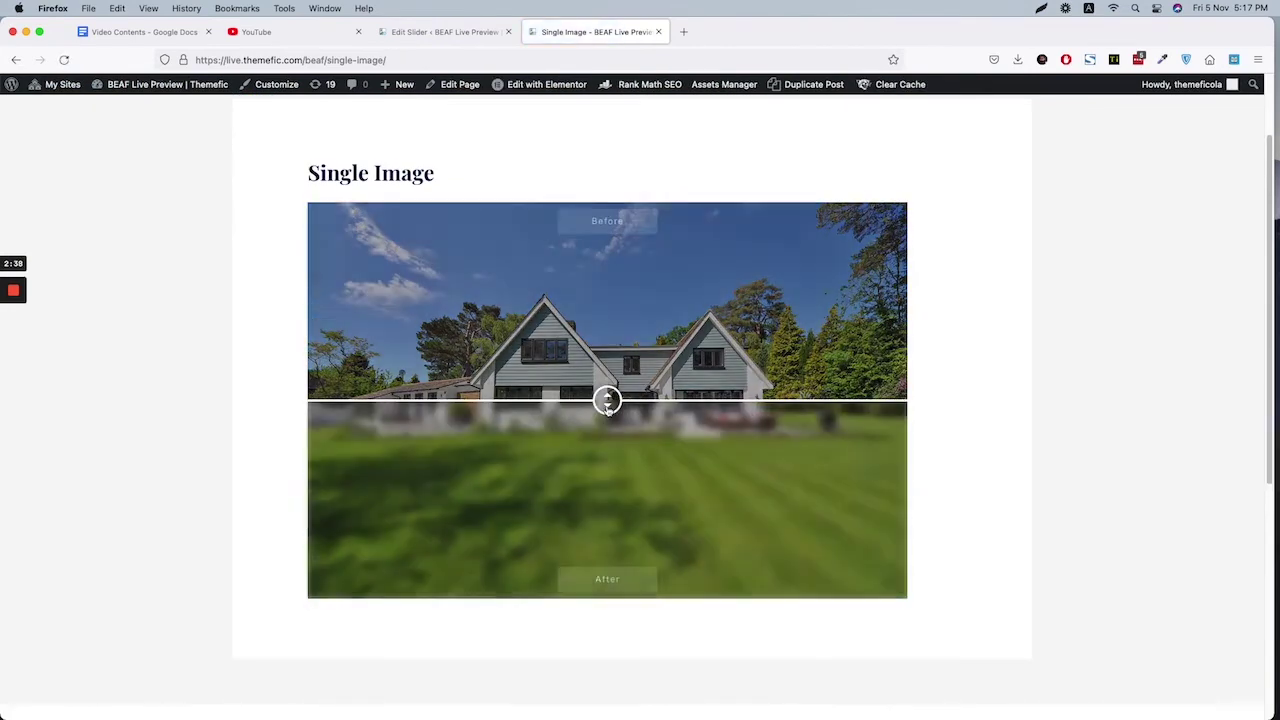
{"action": "left_click_drag", "start_coordinate": [607, 405], "coordinate": [635, 408]}
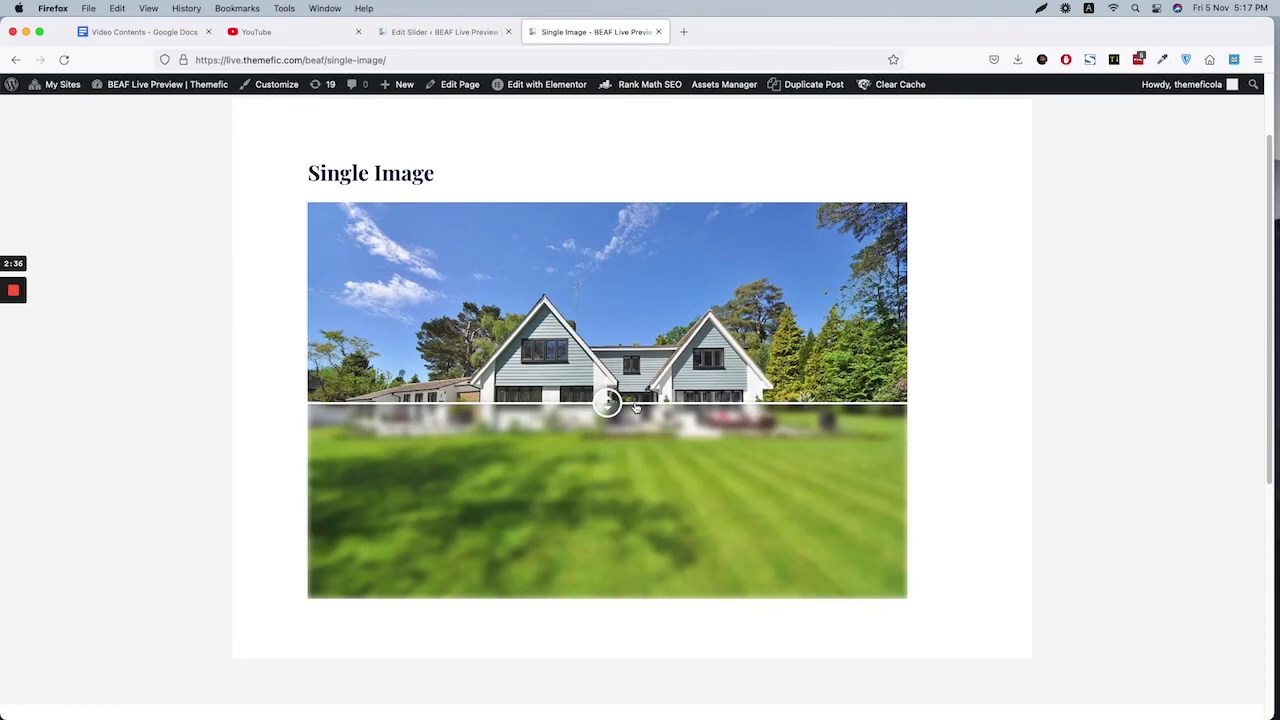
Set the slider's Auto Slide option to Yes, update the slider, and reload the live page to check it.
{"action": "left_click", "coordinate": [445, 32]}
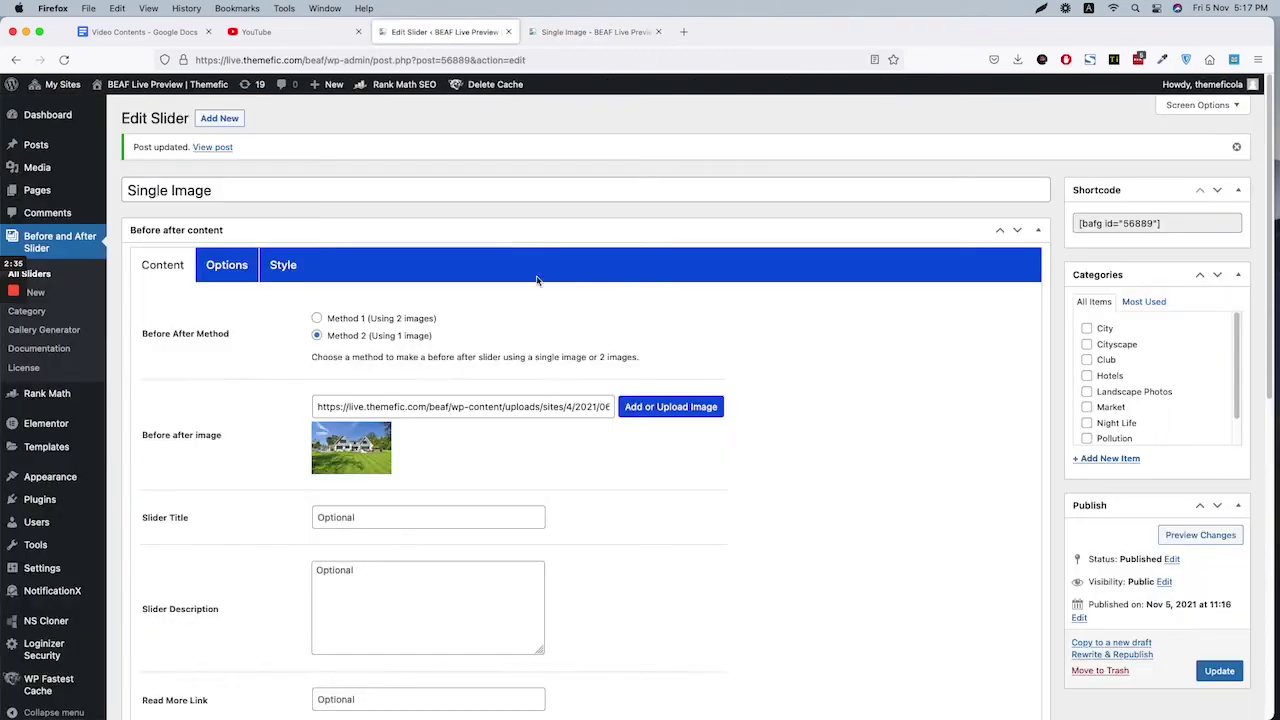
{"action": "left_click", "coordinate": [241, 264]}
{"action": "scroll", "coordinate": [414, 323], "scroll_direction": "down", "scroll_amount": 3}
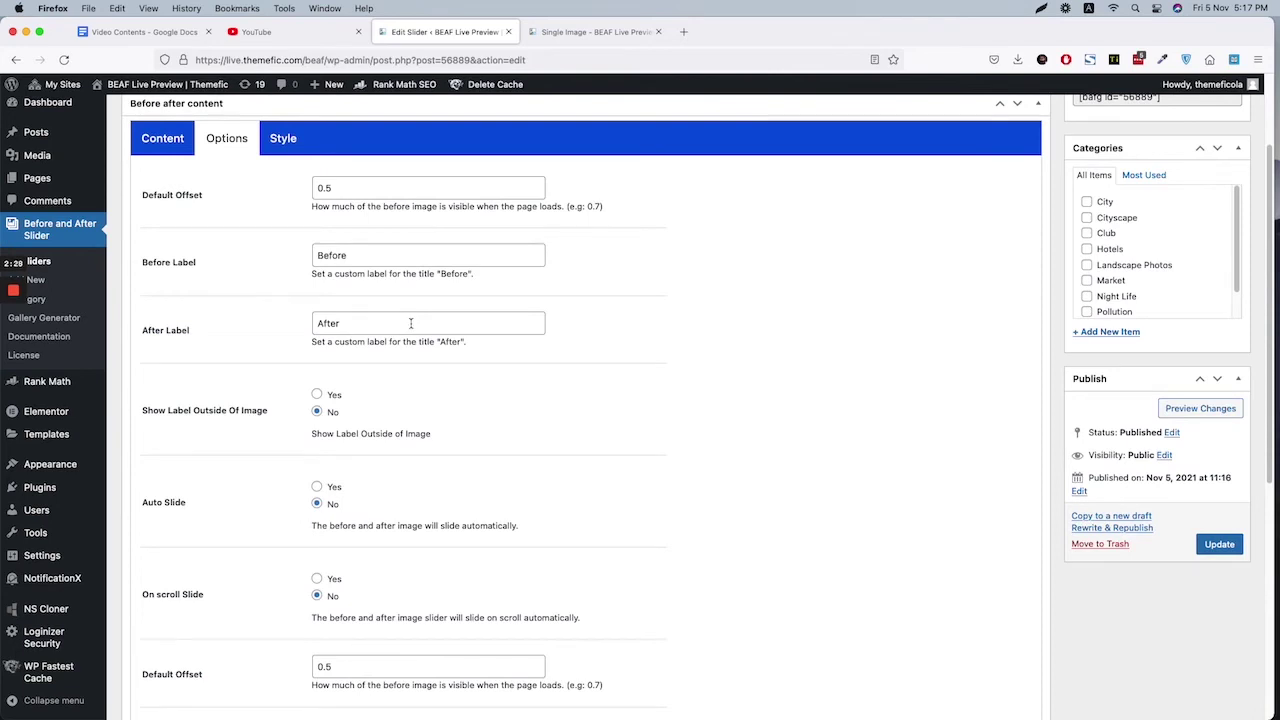
{"action": "scroll", "coordinate": [410, 323], "scroll_direction": "down", "scroll_amount": 2}
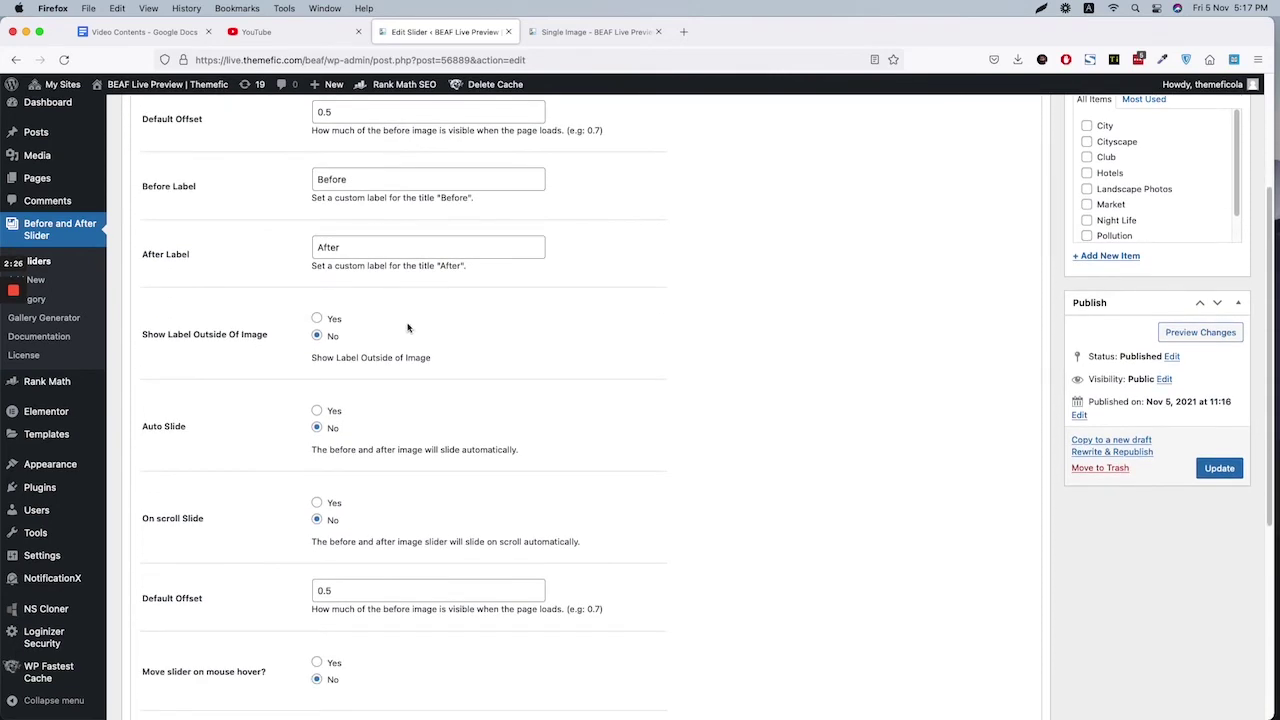
{"action": "left_click", "coordinate": [316, 410]}
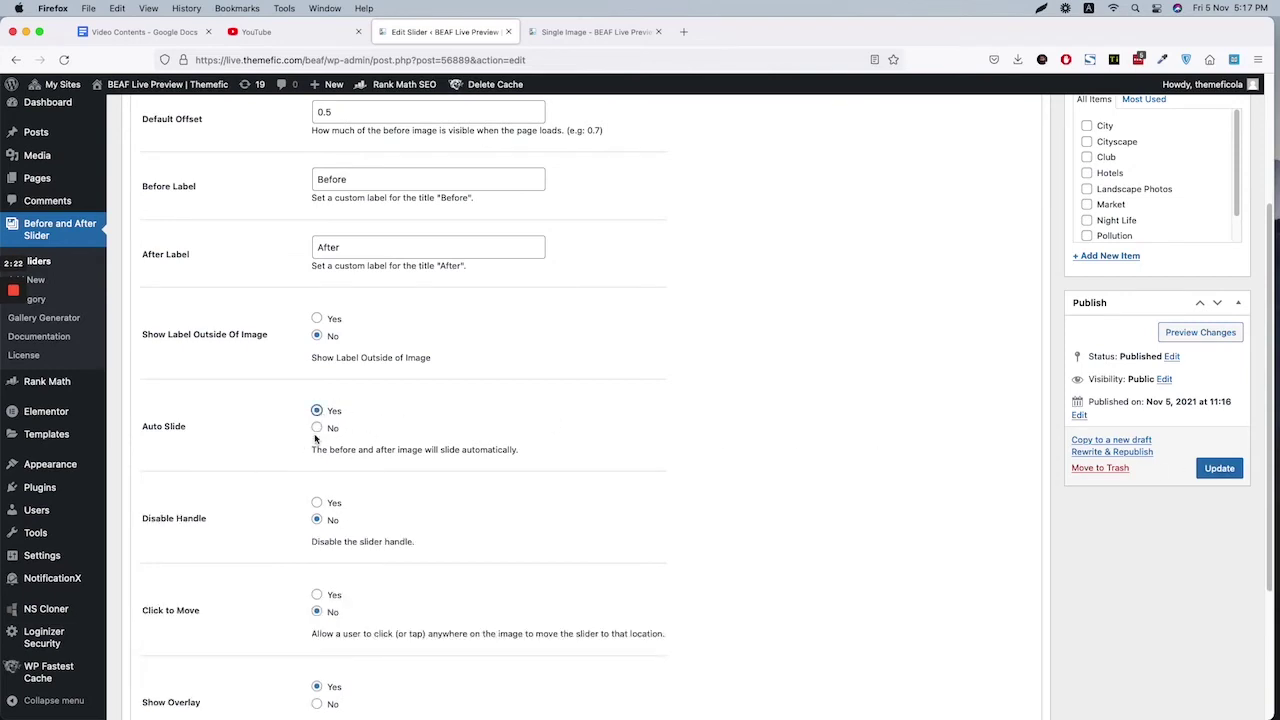
{"action": "left_click", "coordinate": [1219, 468]}
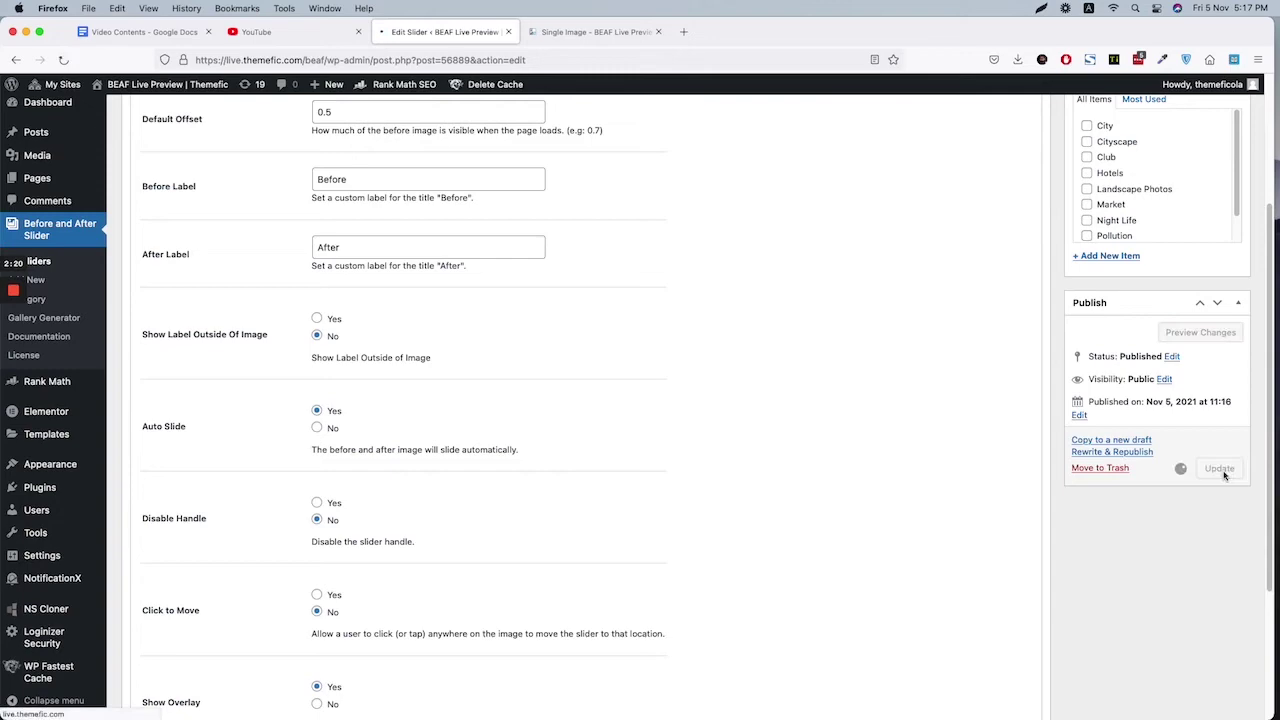
{"action": "left_click", "coordinate": [595, 32]}
{"action": "key", "text": "super+r"}
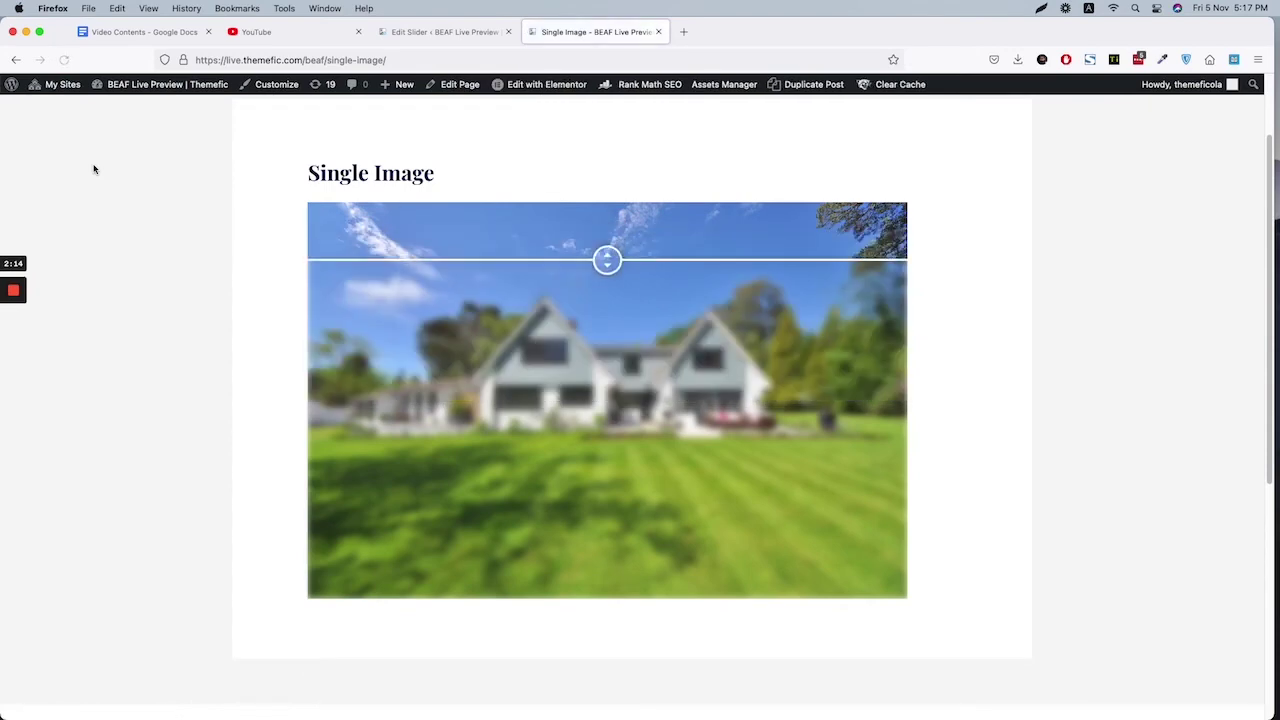
Return to the slider's editor and set its Auto Slide option back to No.
{"action": "left_click", "coordinate": [397, 32]}
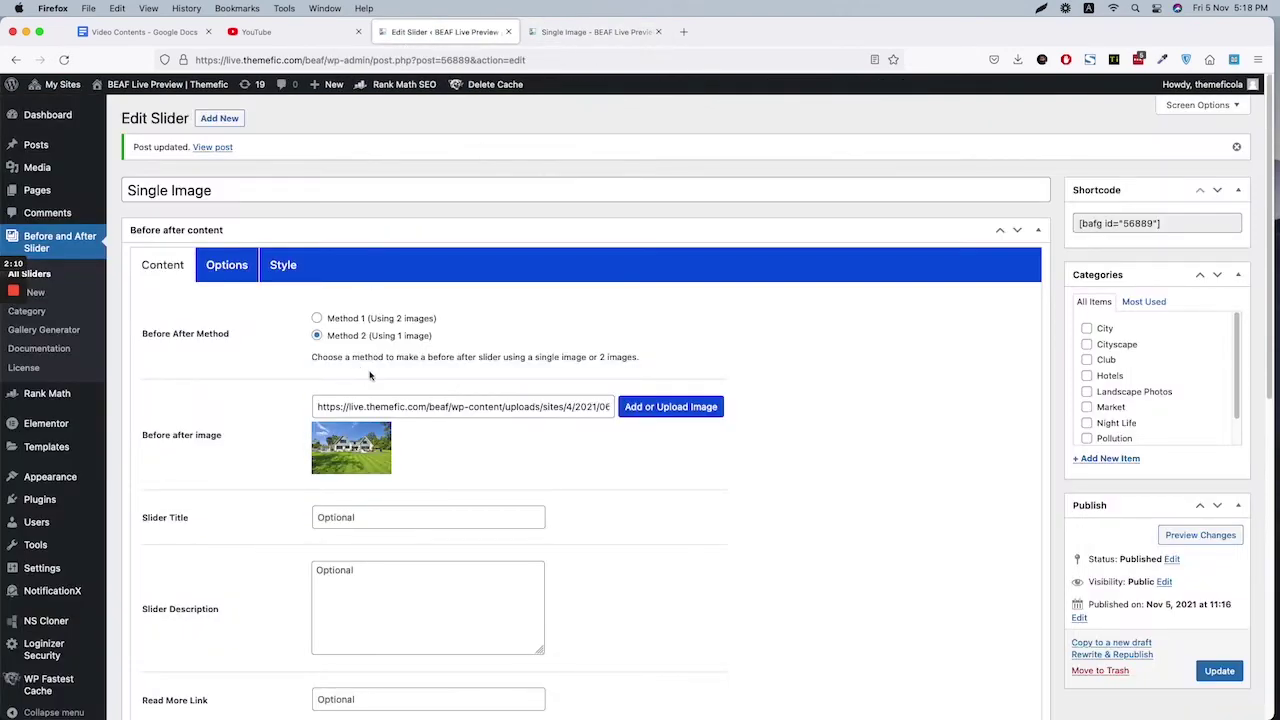
{"action": "scroll", "coordinate": [375, 380], "scroll_direction": "down", "scroll_amount": 4}
{"action": "scroll", "coordinate": [390, 385], "scroll_direction": "up", "scroll_amount": 2}
{"action": "scroll", "coordinate": [410, 395], "scroll_direction": "down", "scroll_amount": 15}
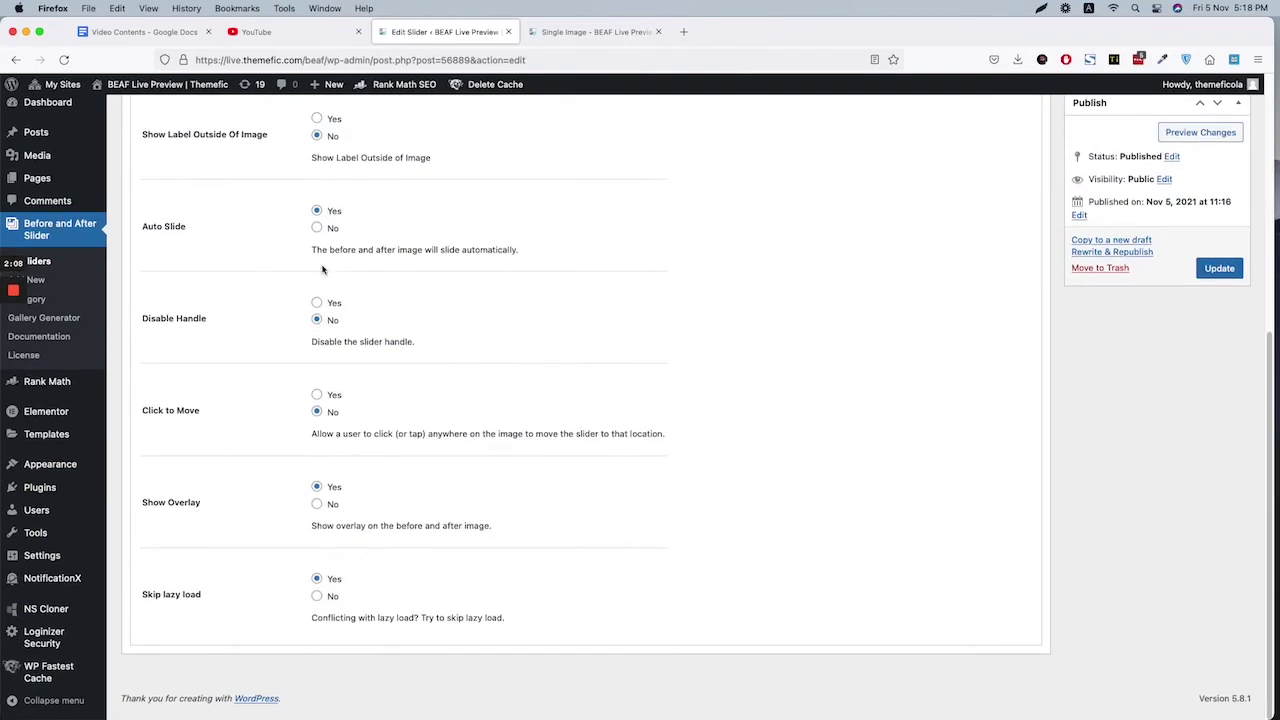
{"action": "left_click", "coordinate": [316, 229]}
{"action": "scroll", "coordinate": [620, 280], "scroll_direction": "up", "scroll_amount": 10}
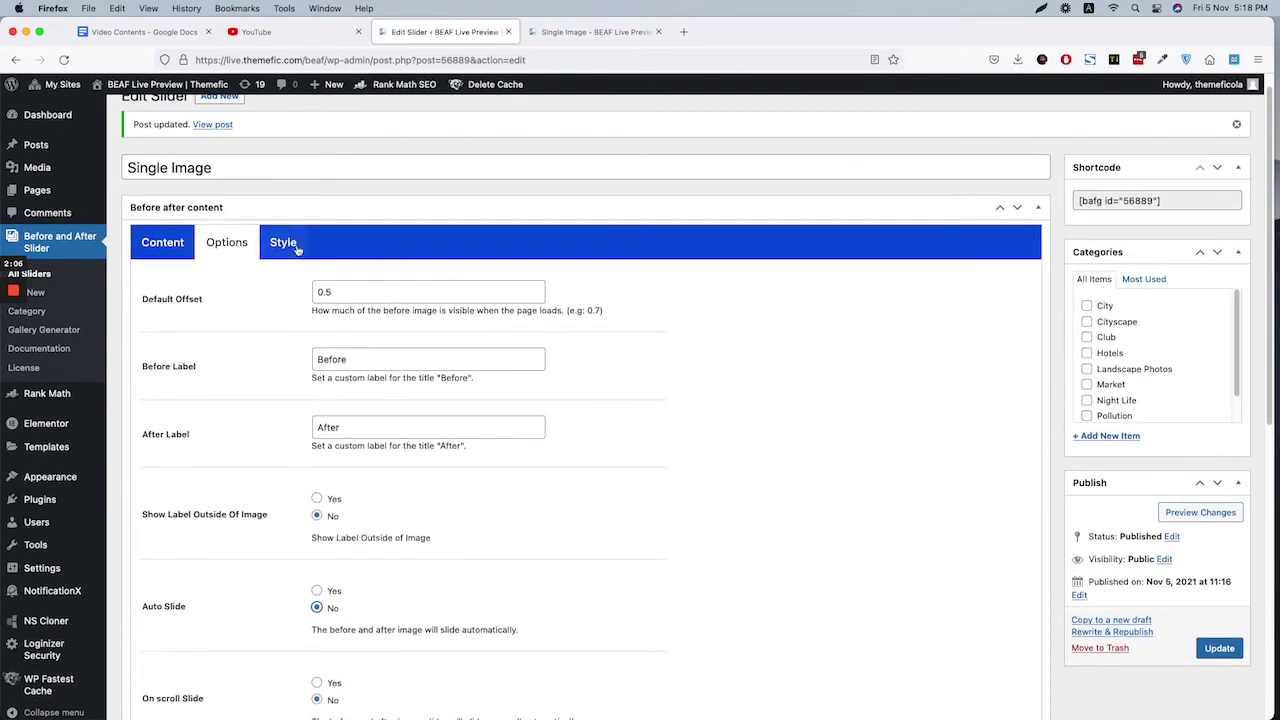
Set the slider's Before Label Background to red #dd3333 and its Before Text Color to white #ffffff.
{"action": "left_click", "coordinate": [284, 242]}
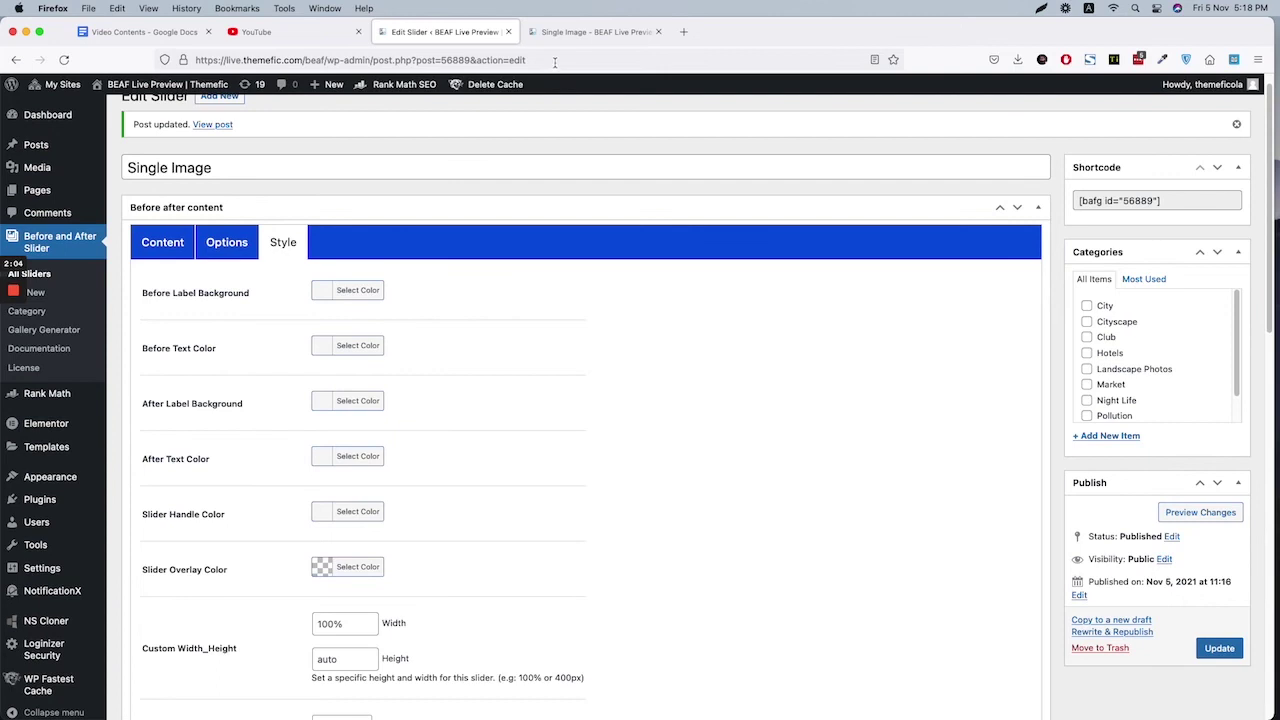
{"action": "left_click", "coordinate": [356, 292]}
{"action": "left_click", "coordinate": [356, 447]}
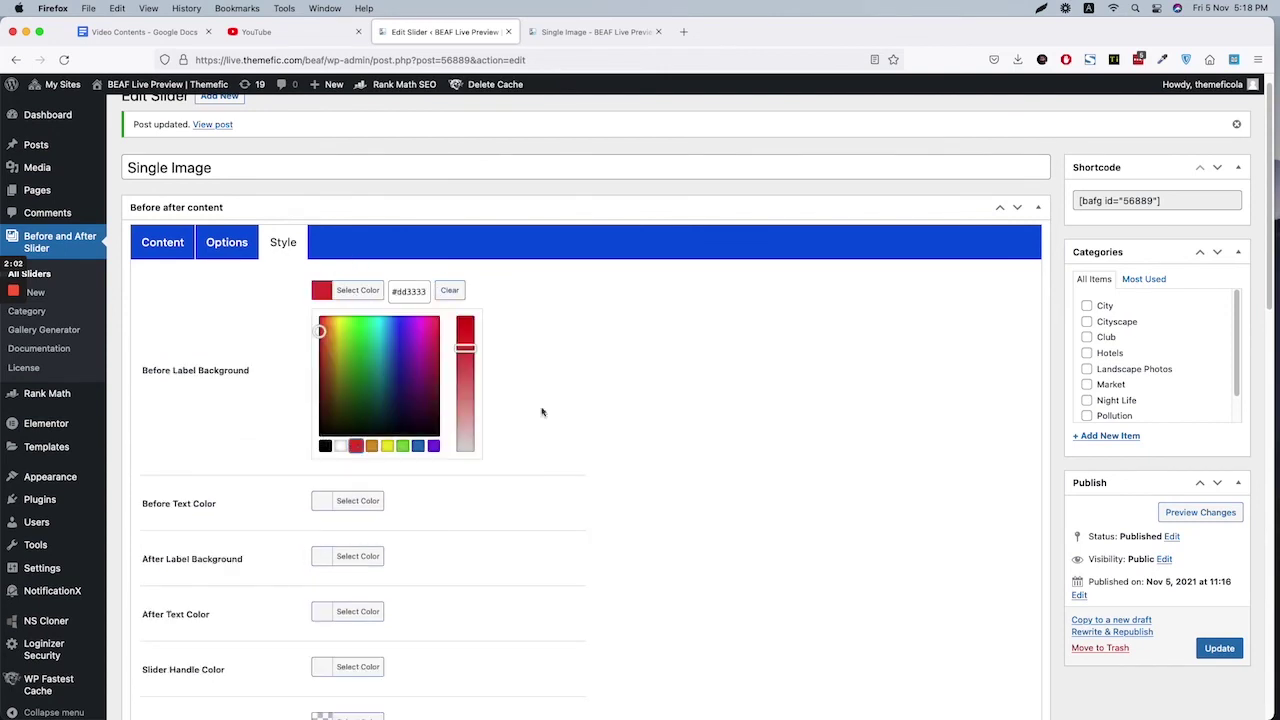
{"action": "left_click", "coordinate": [600, 406]}
{"action": "left_click", "coordinate": [366, 350]}
{"action": "left_click", "coordinate": [340, 501]}
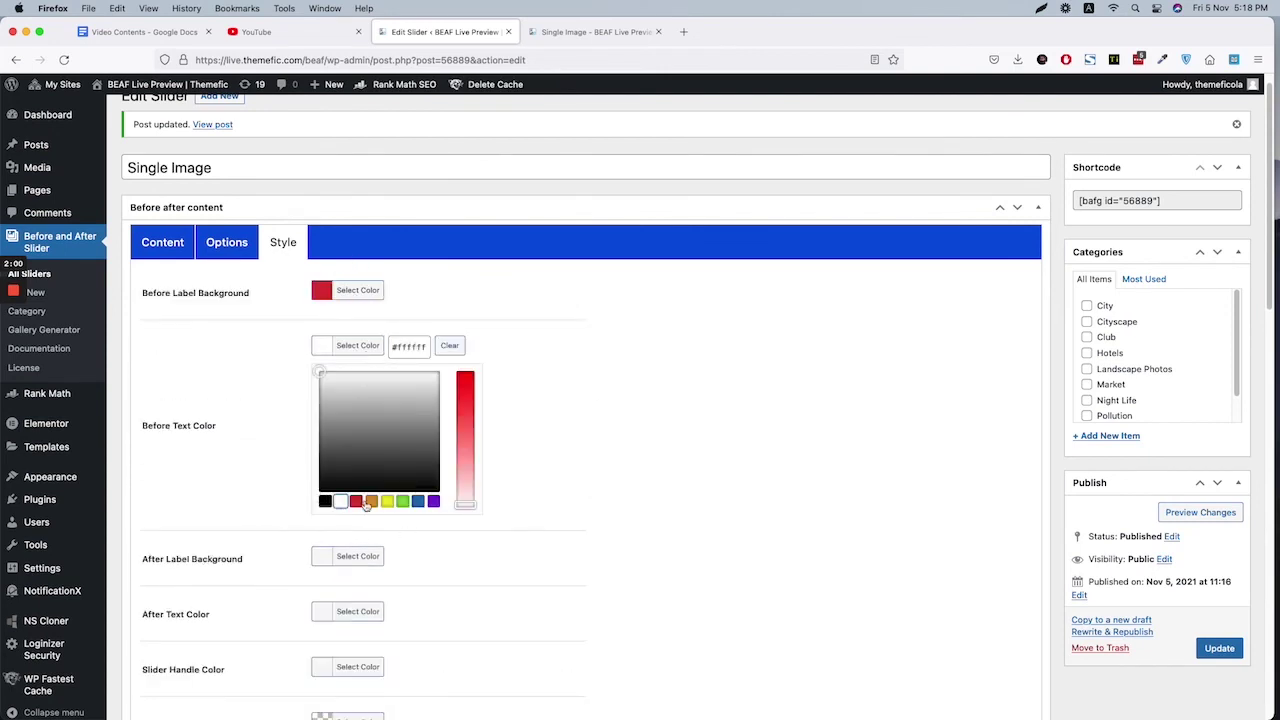
{"action": "left_click", "coordinate": [600, 520]}
Update the slider and reload the live Single Image page to check the label colors.
{"action": "left_click", "coordinate": [1219, 649]}
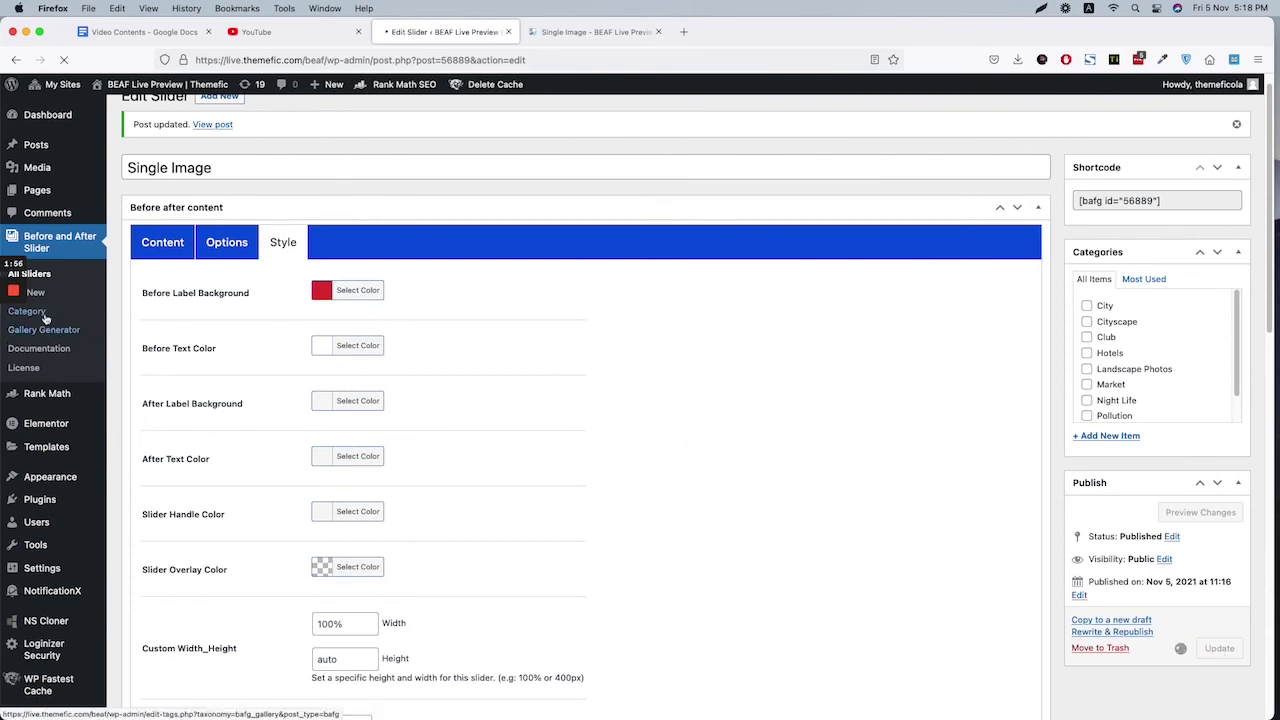
{"action": "left_click", "coordinate": [557, 31]}
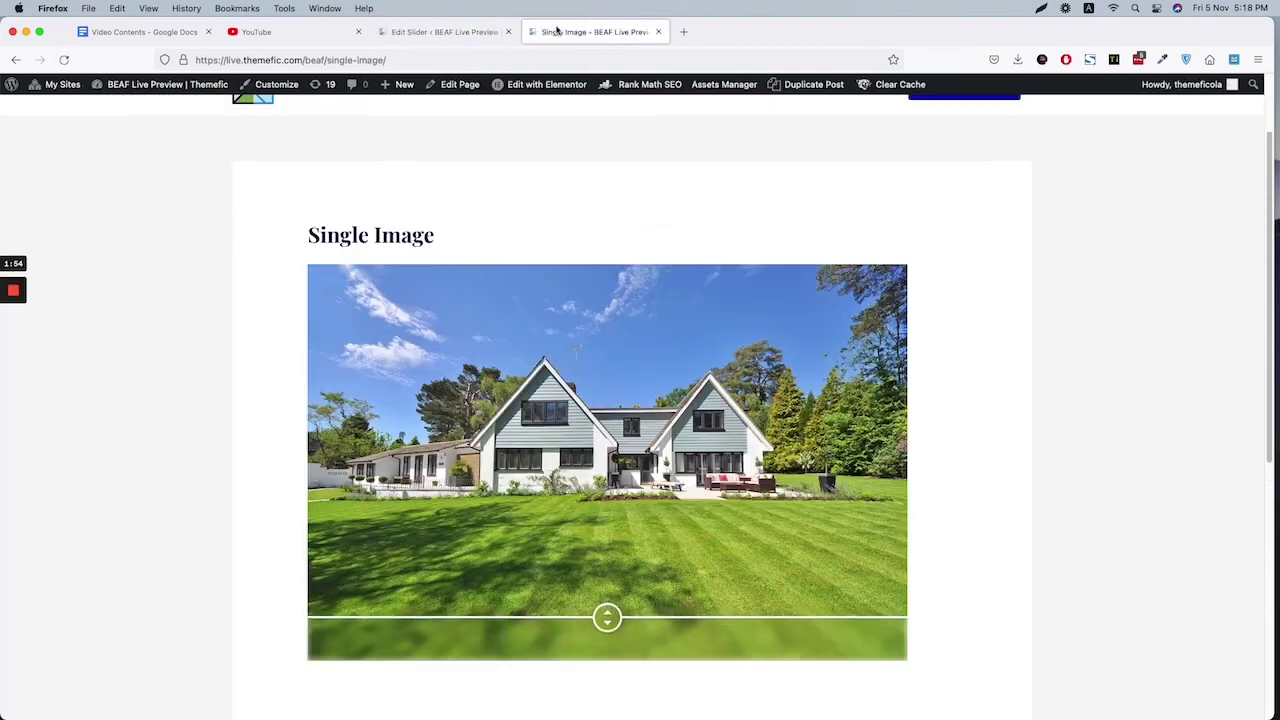
{"action": "left_click", "coordinate": [64, 60]}
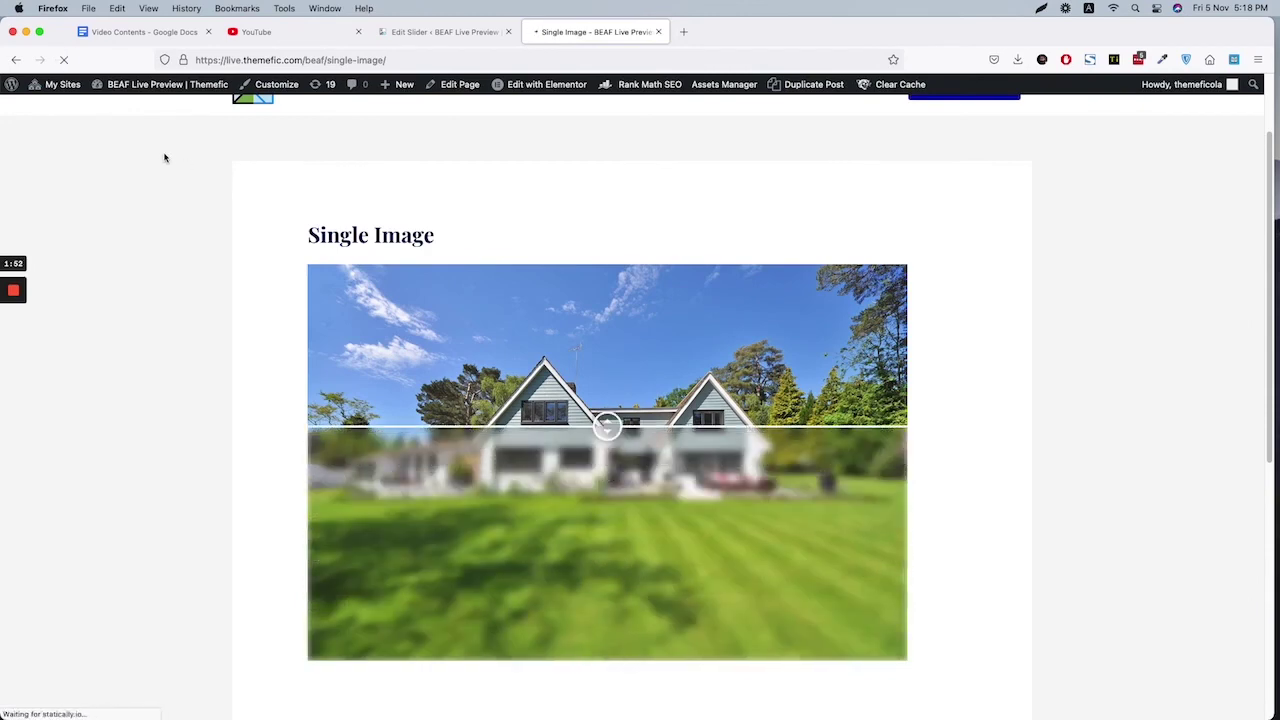